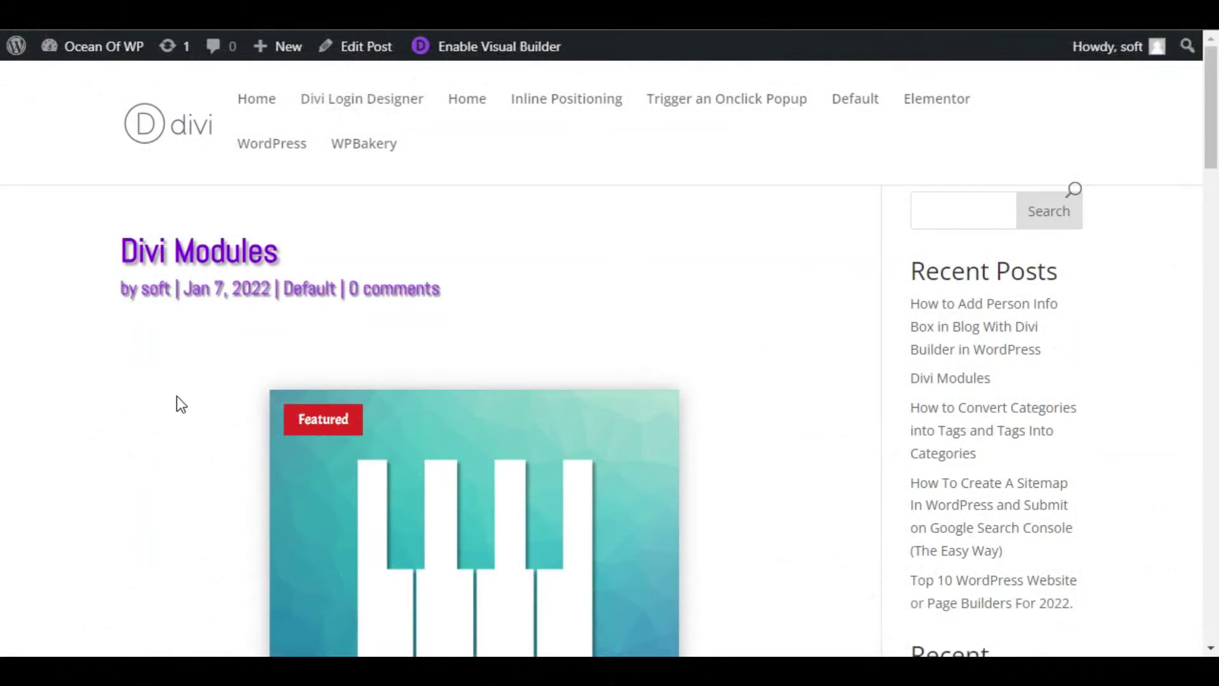
Scroll through the example post to view its MaxKoMusic review card.
scroll(174, 412, "down", 5)
scroll(173, 422, "down", 2)
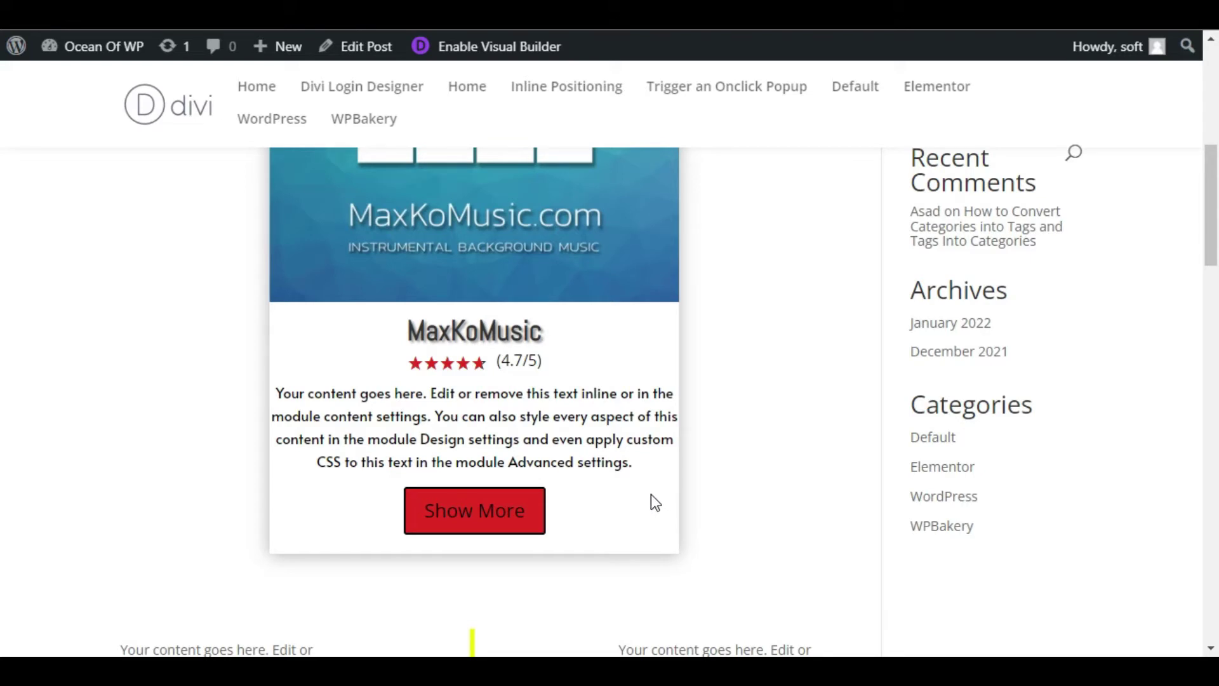
scroll(649, 496, "up", 2)
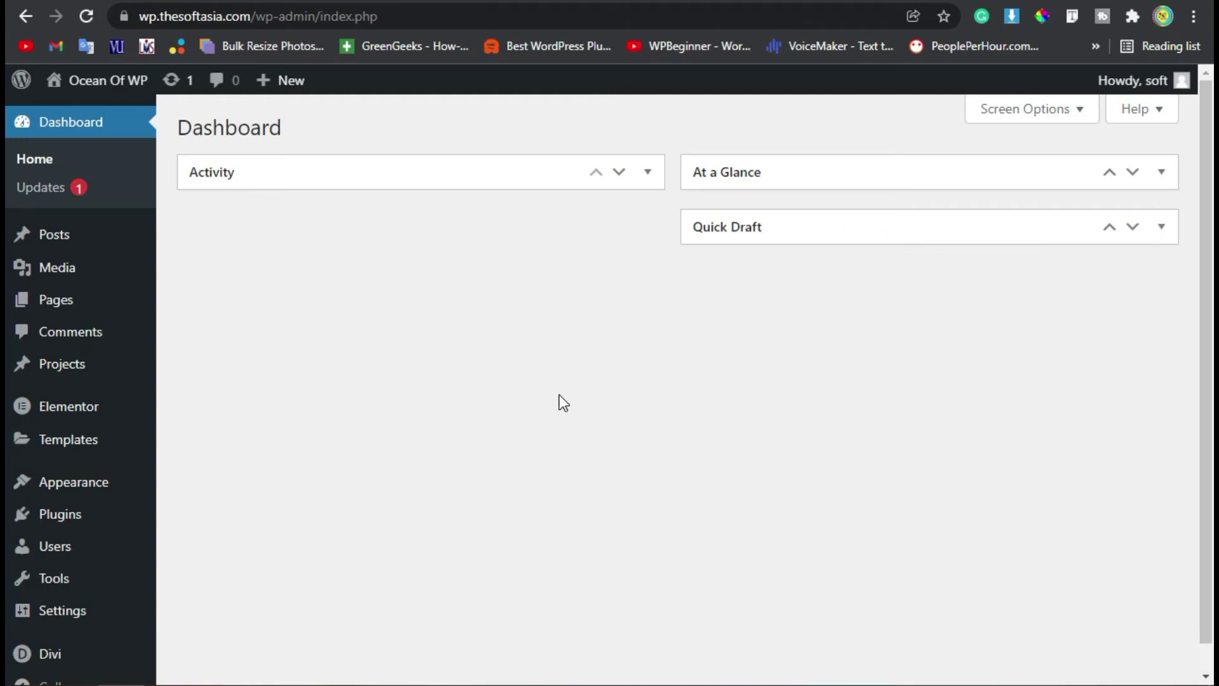
Search the plugin directory for DiviTorque, then install and activate it.
mouse_move(64, 514)
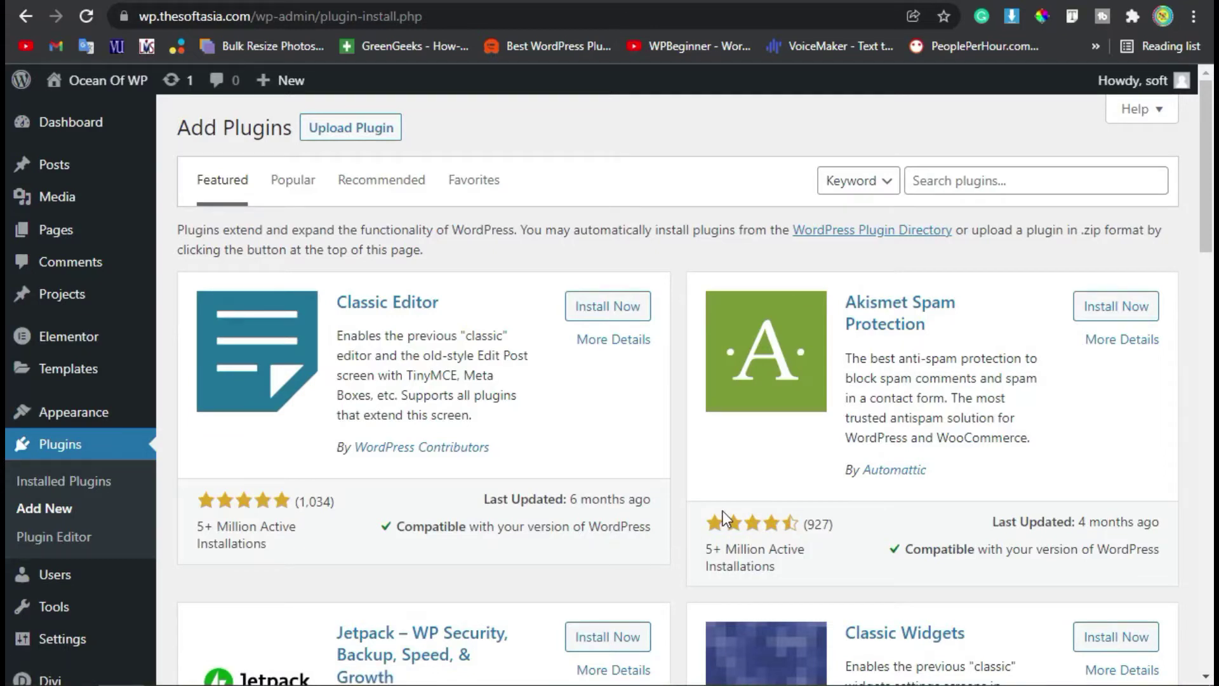
left_click(1049, 183)
type("DiviTorque")
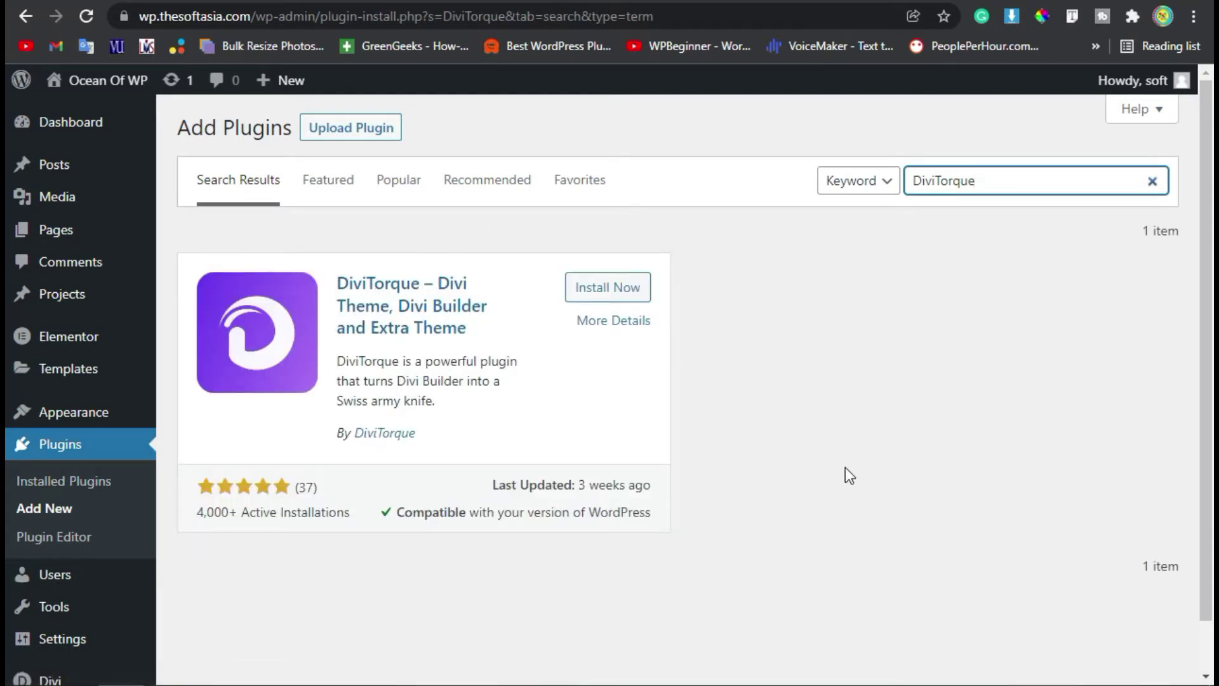
left_click(605, 285)
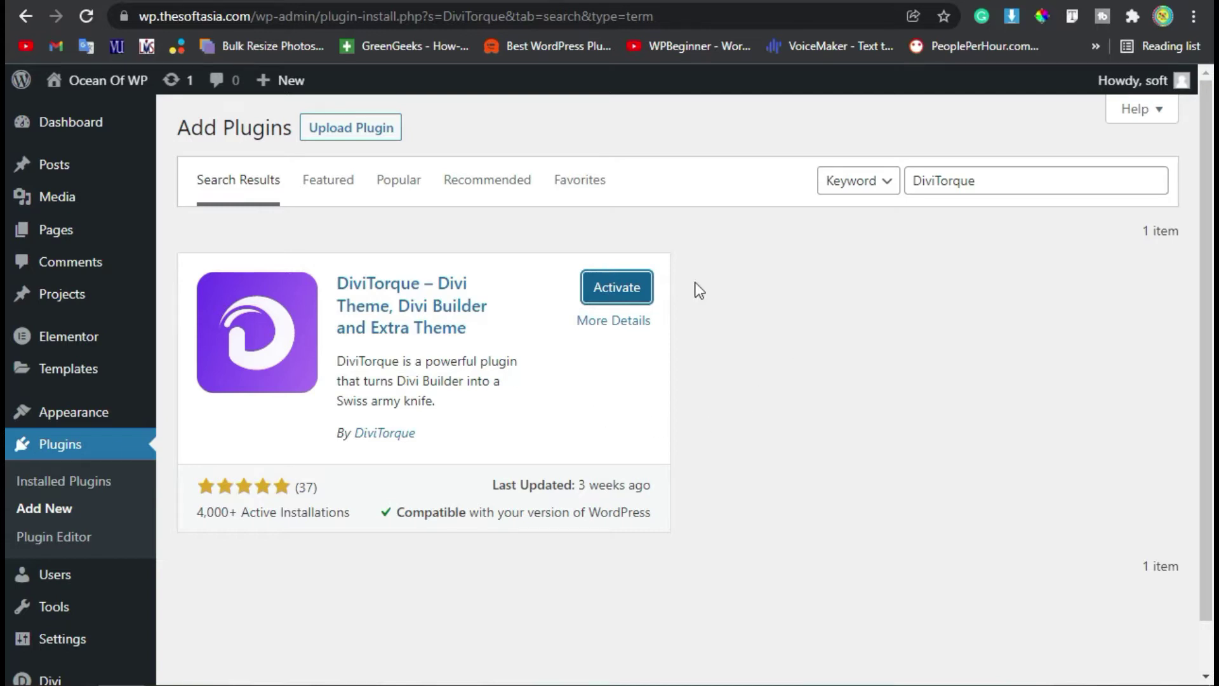
left_click(627, 296)
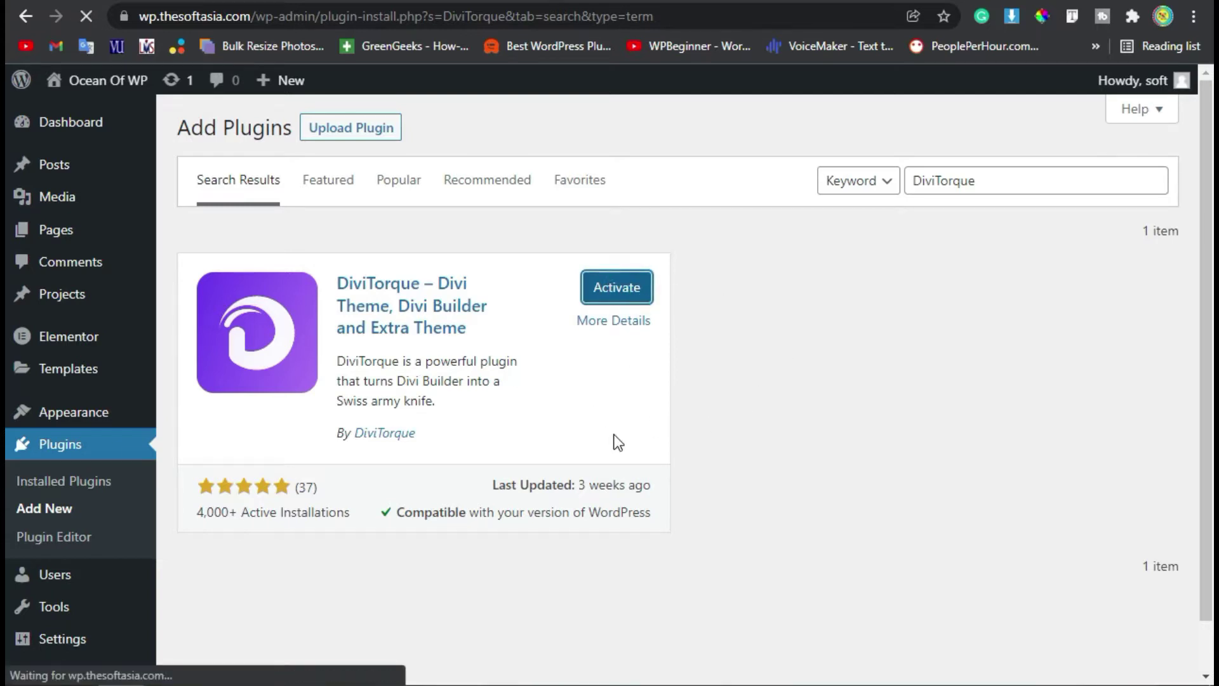
Look over the DiviTorque settings page and return to the admin Dashboard.
scroll(607, 428, "down", 4)
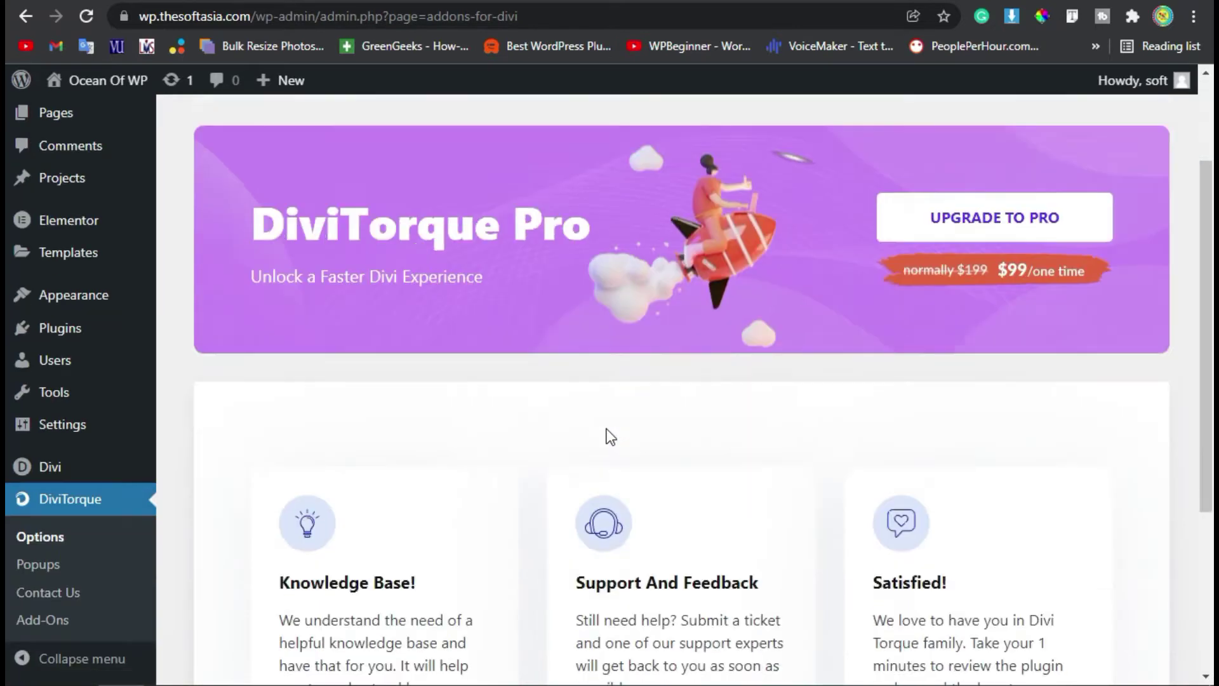
scroll(495, 492, "down", 1)
scroll(541, 486, "down", 2)
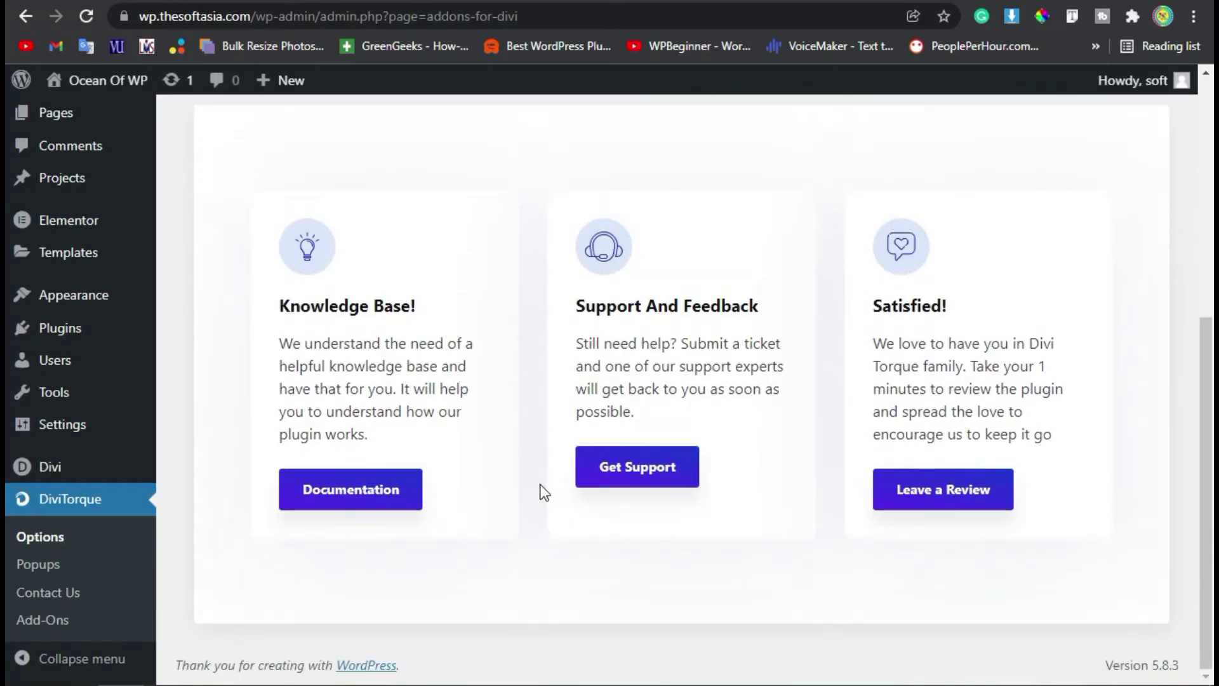
scroll(540, 485, "up", 7)
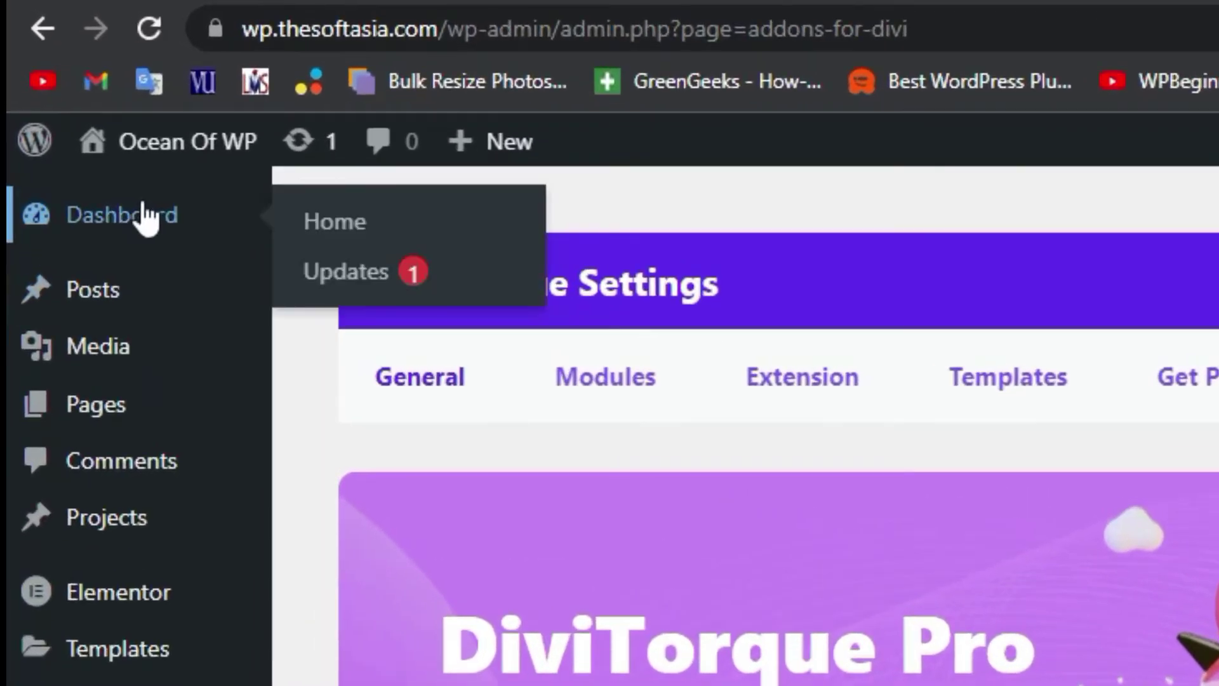
left_click(82, 120)
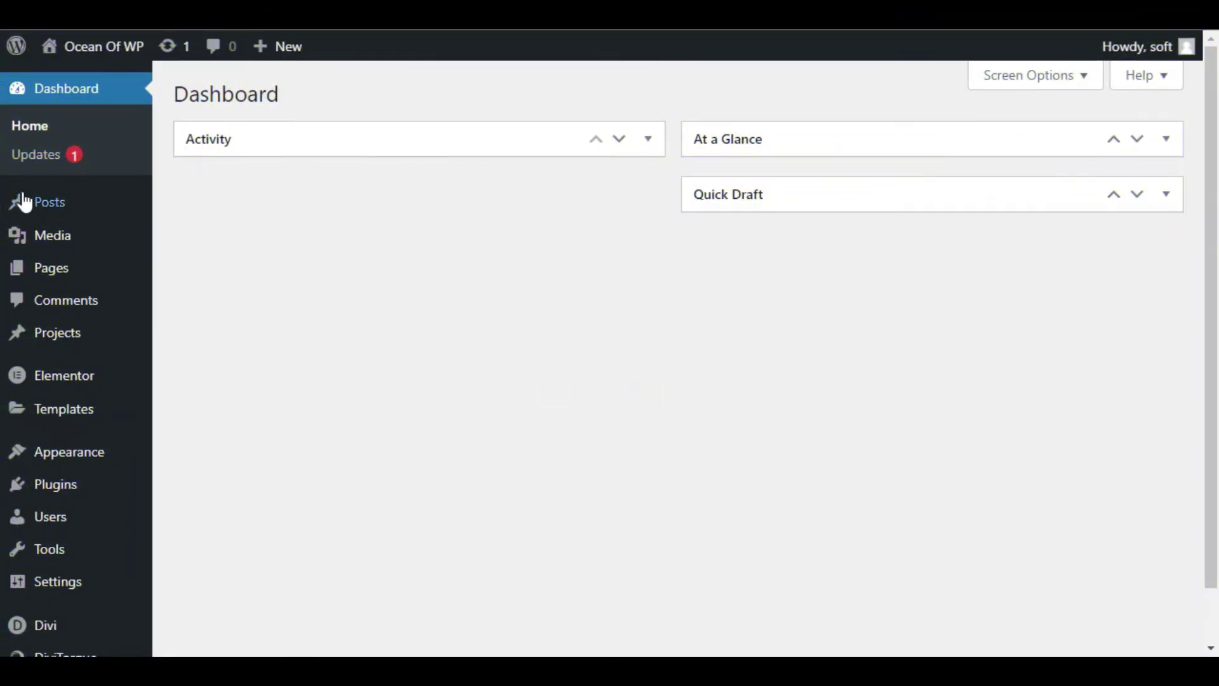
Create a new post titled RATINGS and start a blank Divi Builder layout.
mouse_move(25, 205)
left_click(223, 233)
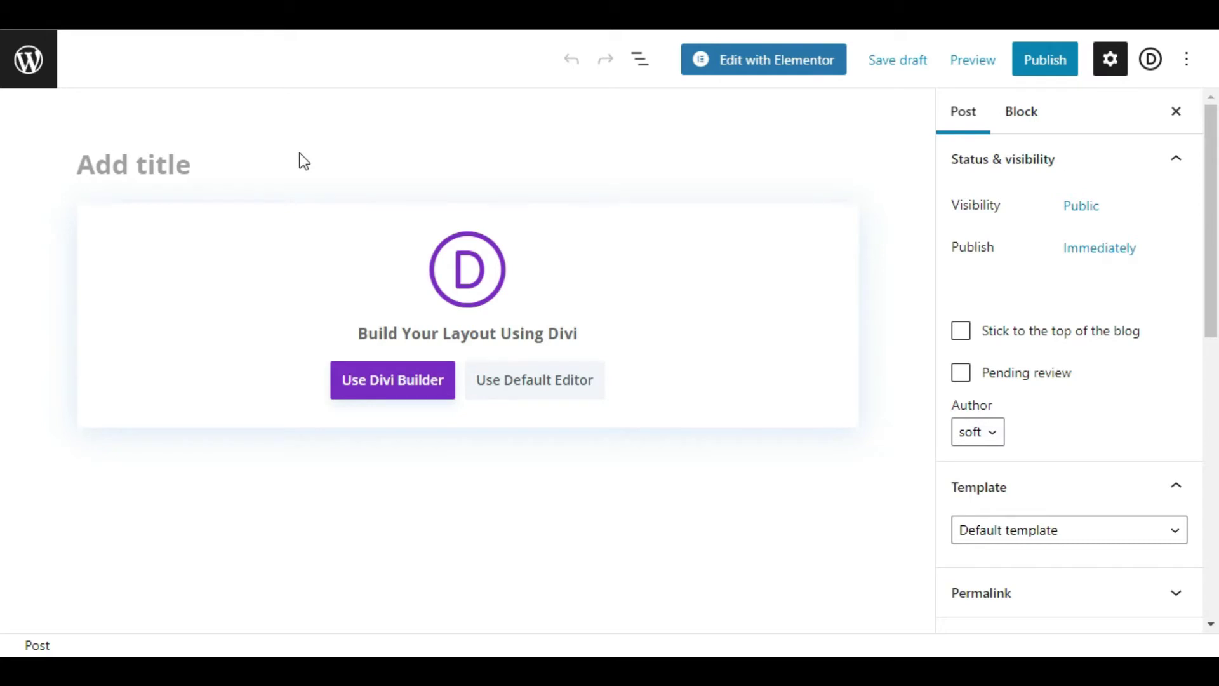
type("RATINGS")
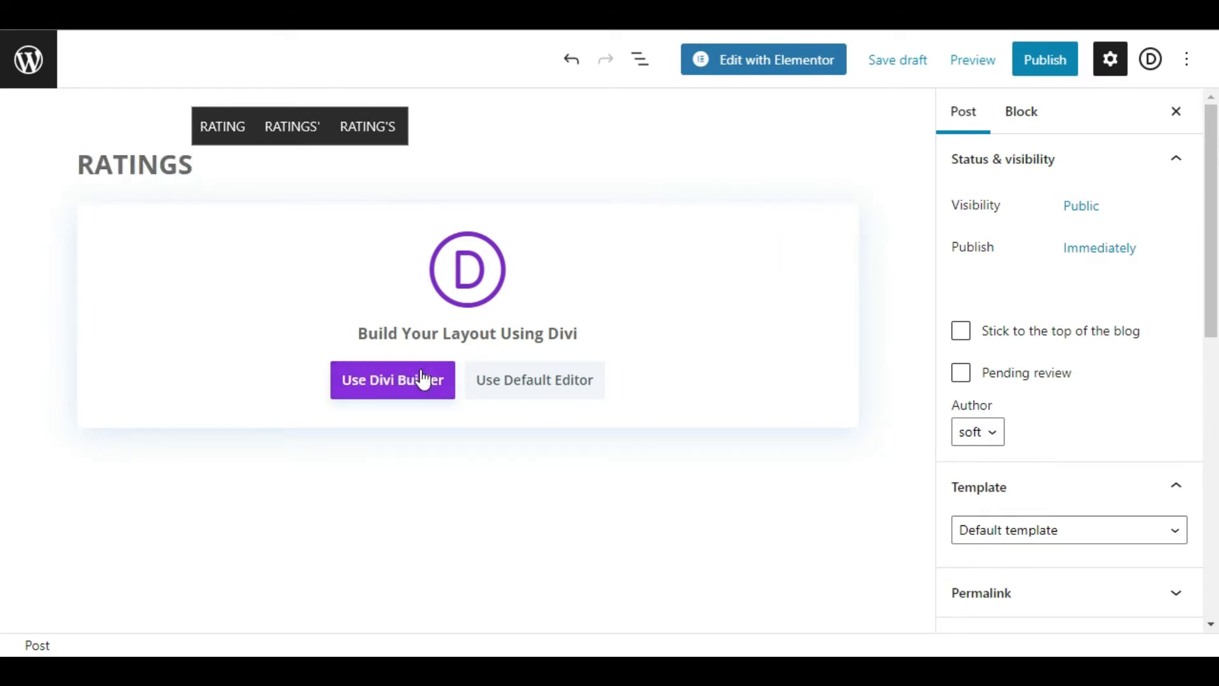
left_click(401, 378)
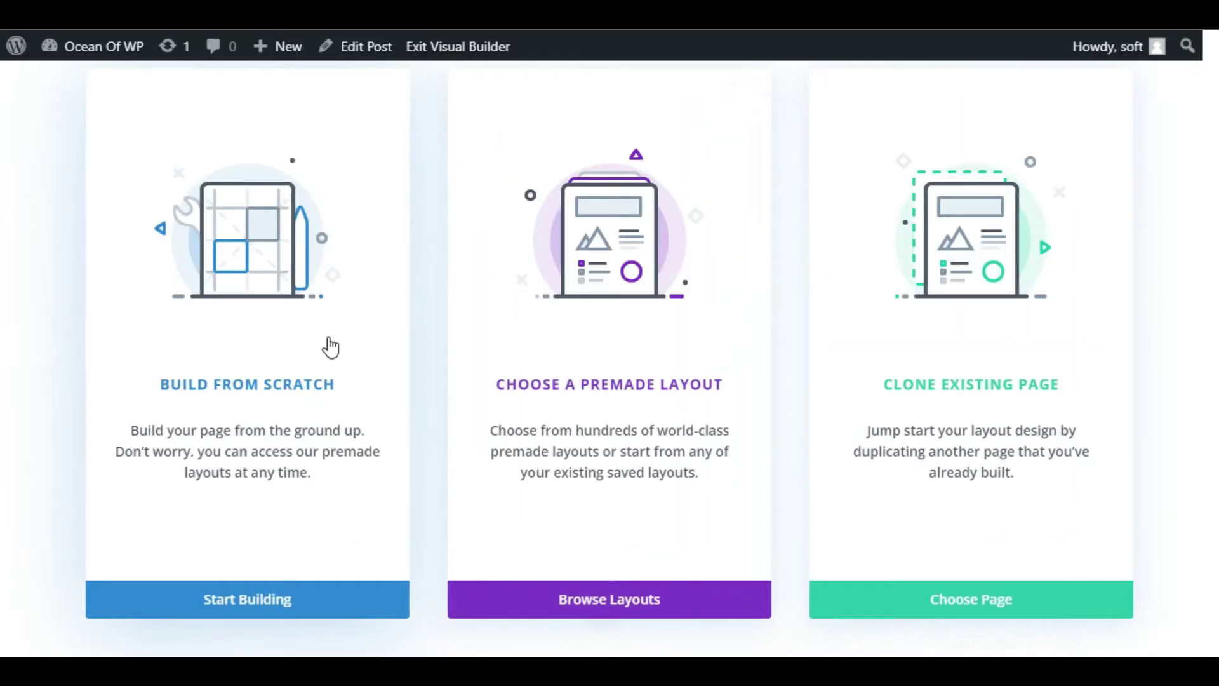
left_click(264, 609)
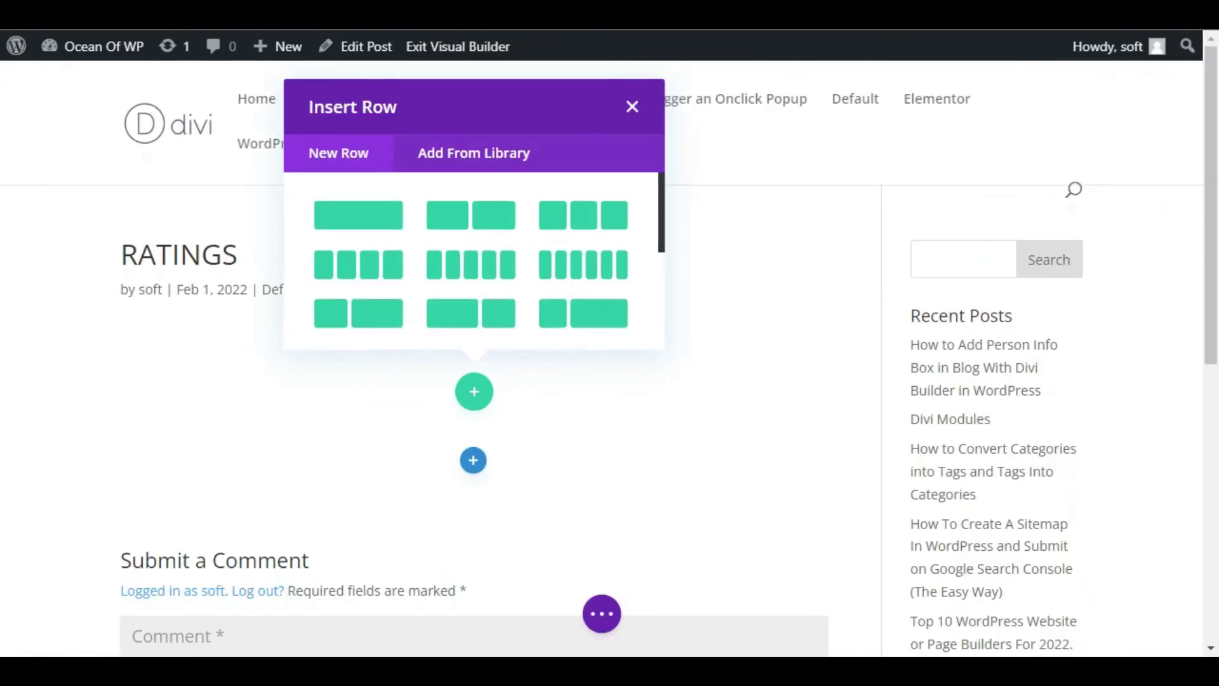
Add a one-column row and insert a Torque Review module into it.
left_click(355, 219)
scroll(400, 283, "down", 15)
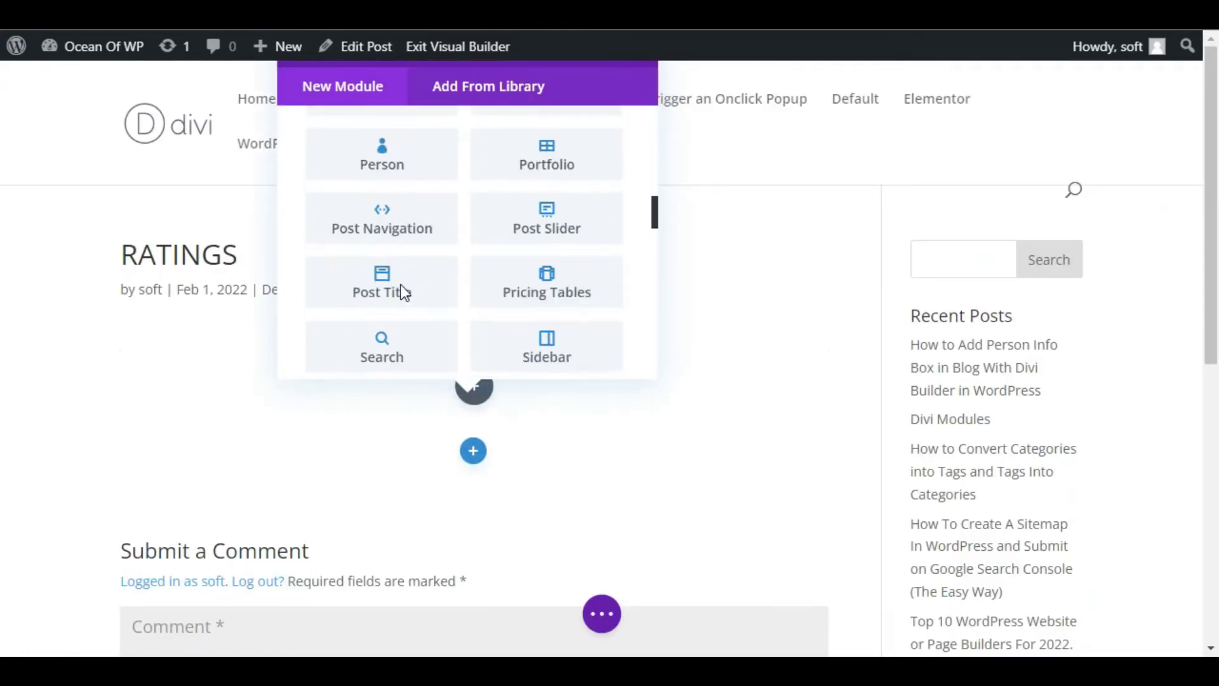
scroll(402, 295, "down", 4)
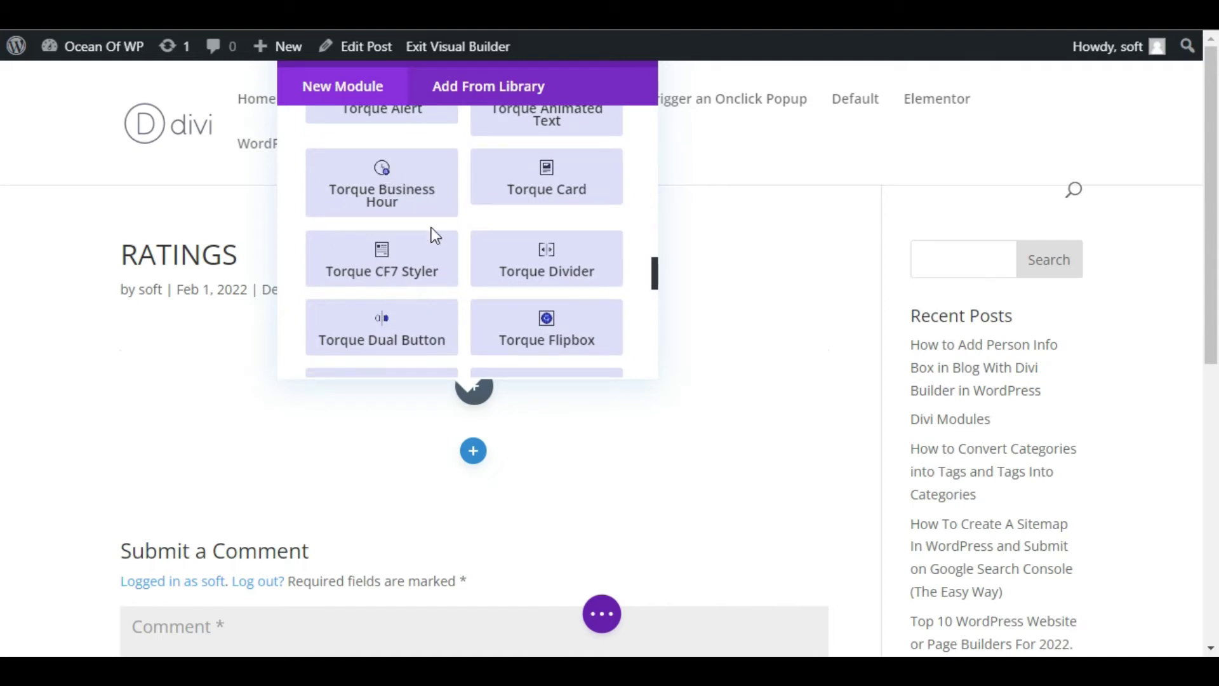
scroll(473, 305, "down", 3)
scroll(468, 302, "down", 4)
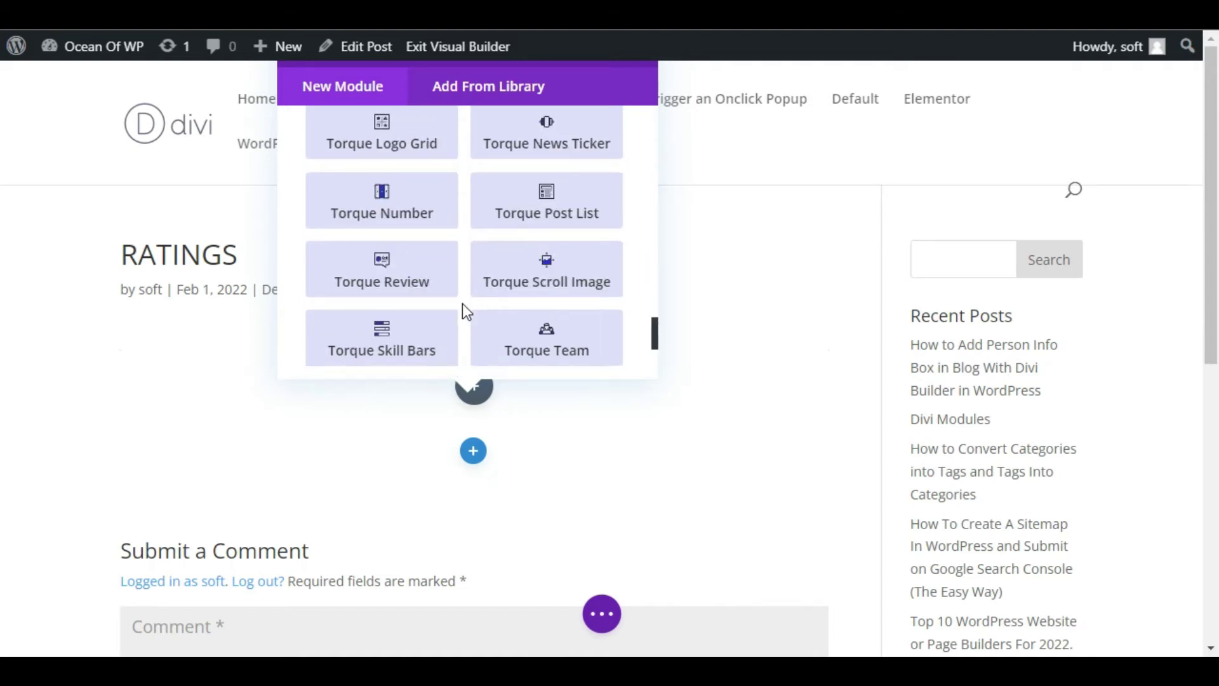
scroll(439, 254, "down", 2)
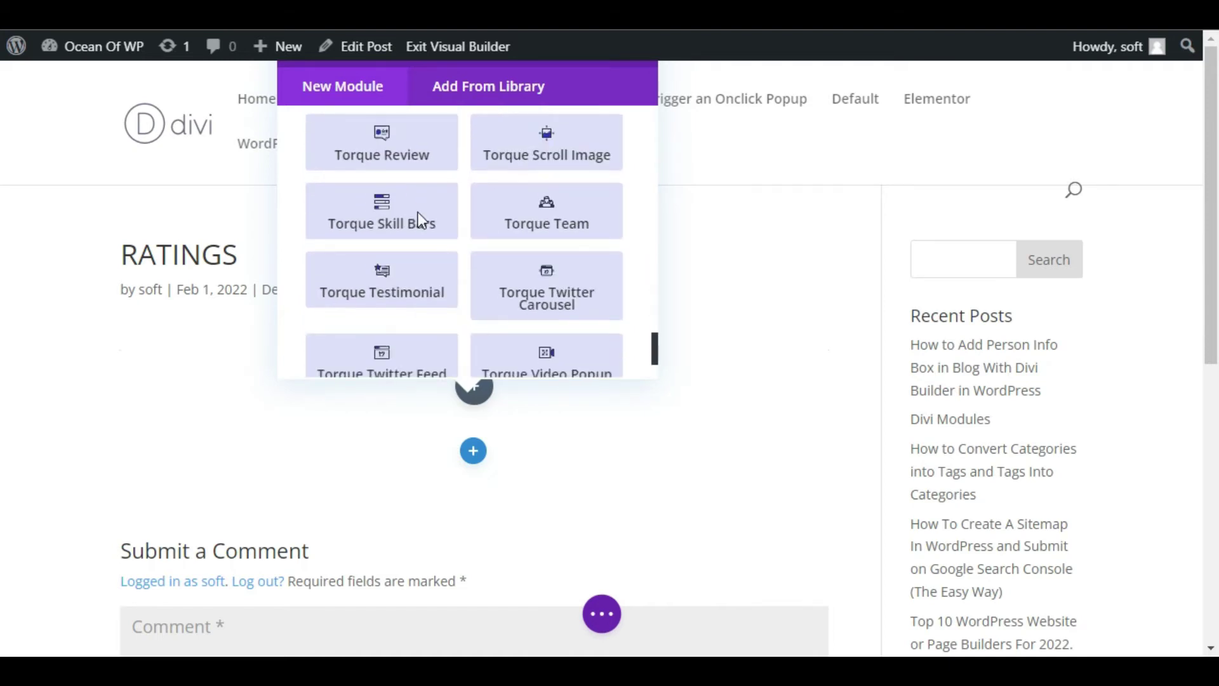
left_click(396, 149)
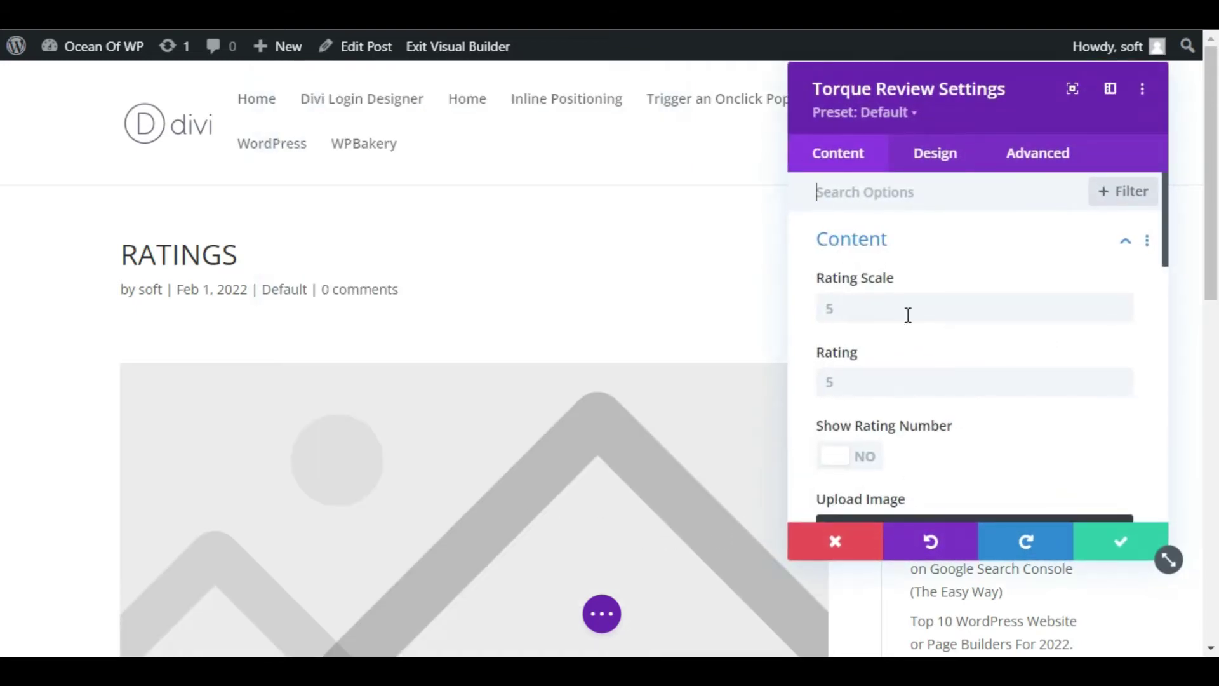
Set the Torque Review rating to 4.5 of 5 and turn on Show Rating Number.
left_click(882, 307)
scroll(631, 286, "down", 5)
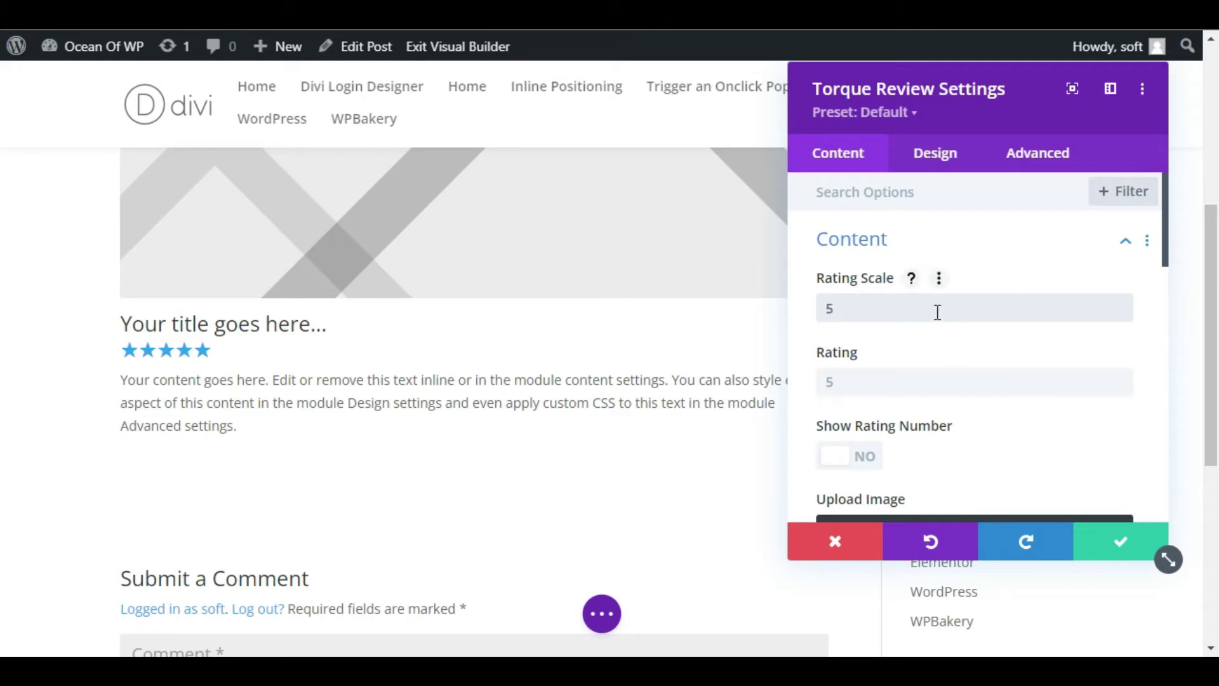
left_click(828, 381)
type("4.5")
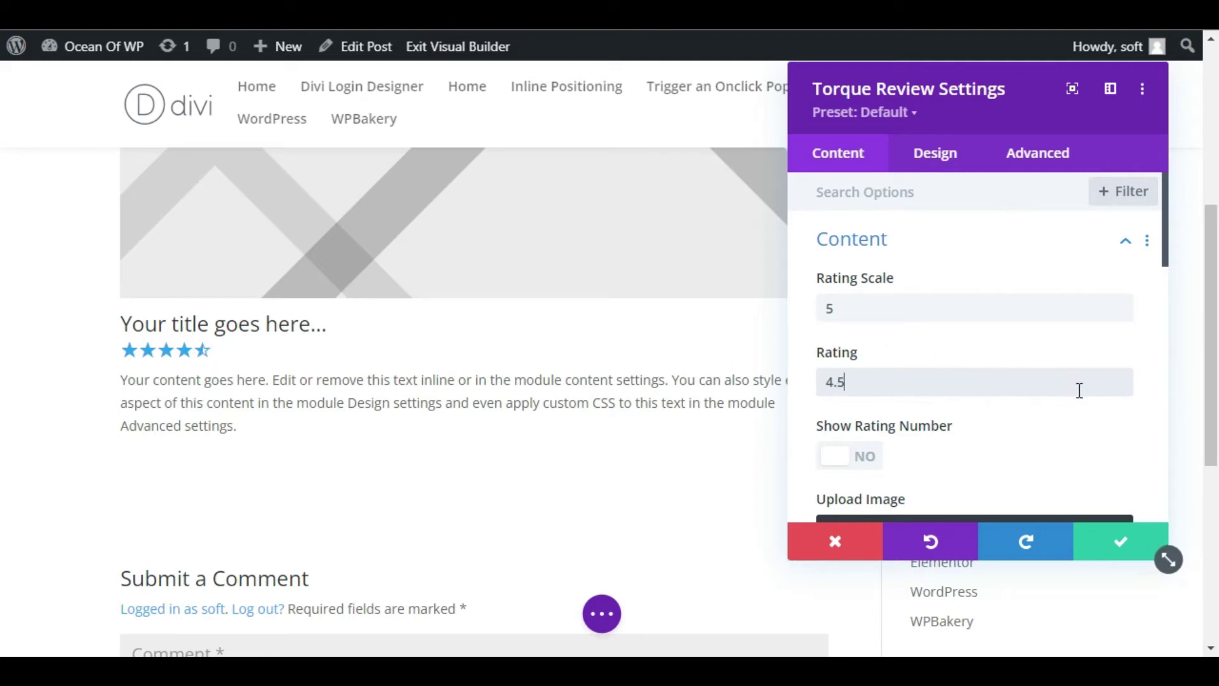
scroll(1016, 400, "down", 2)
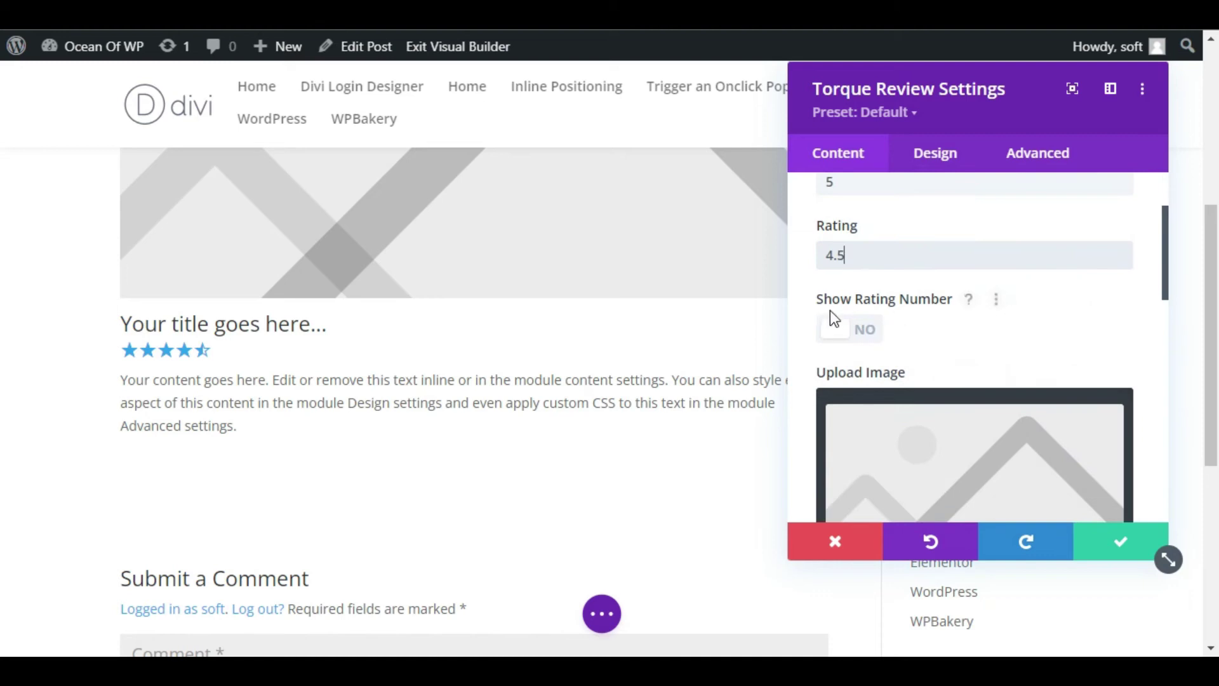
left_click(834, 330)
scroll(910, 446, "down", 2)
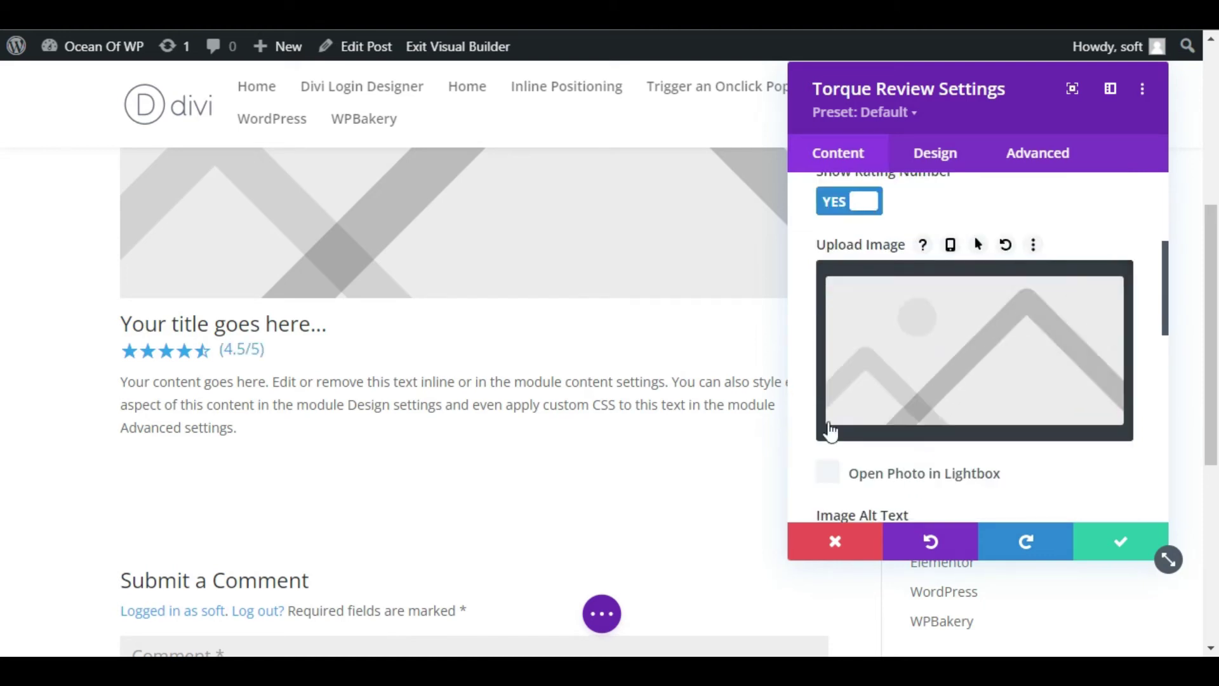
Use the MaxKoMusic piano keys image for the review card.
left_click(985, 383)
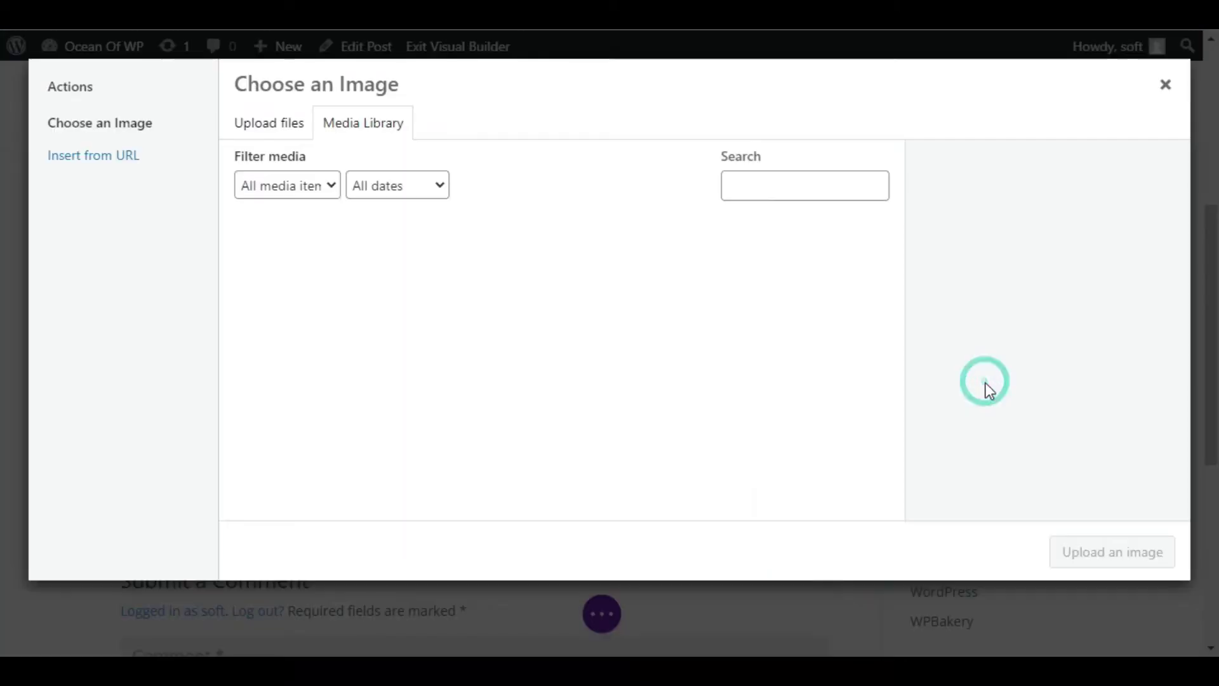
scroll(417, 356, "down", 6)
left_click(406, 368)
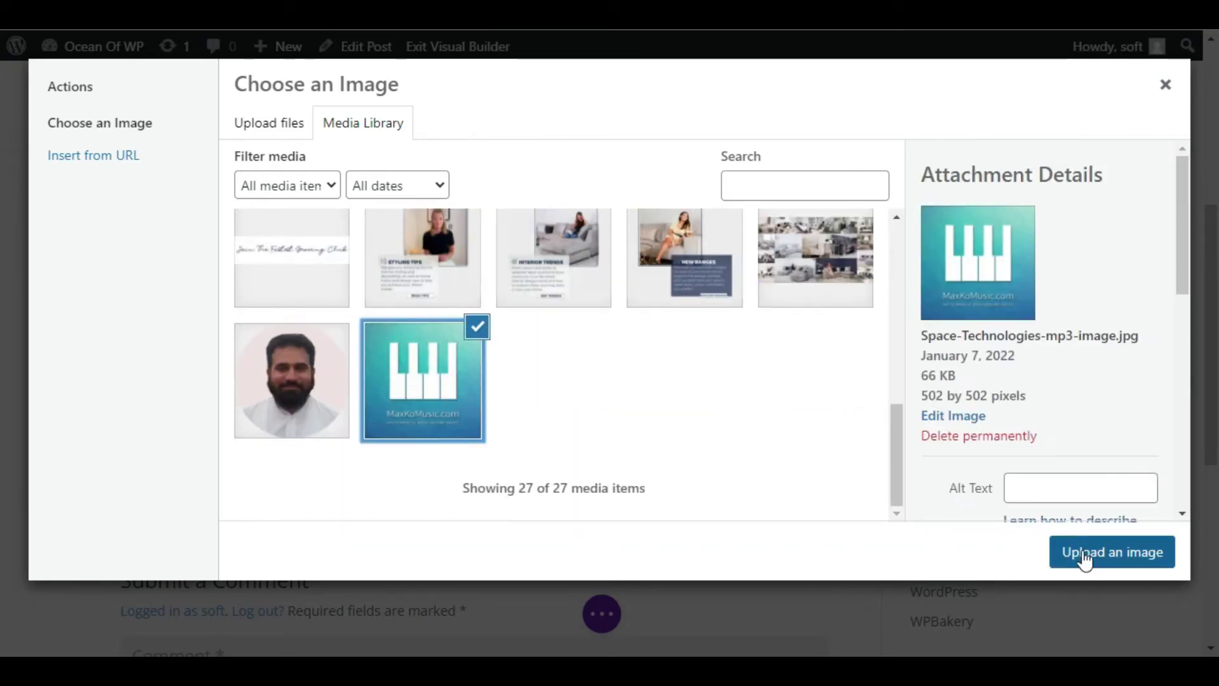
left_click(1061, 552)
Enable the card's badge and set its text to FEATURED.
scroll(938, 401, "down", 3)
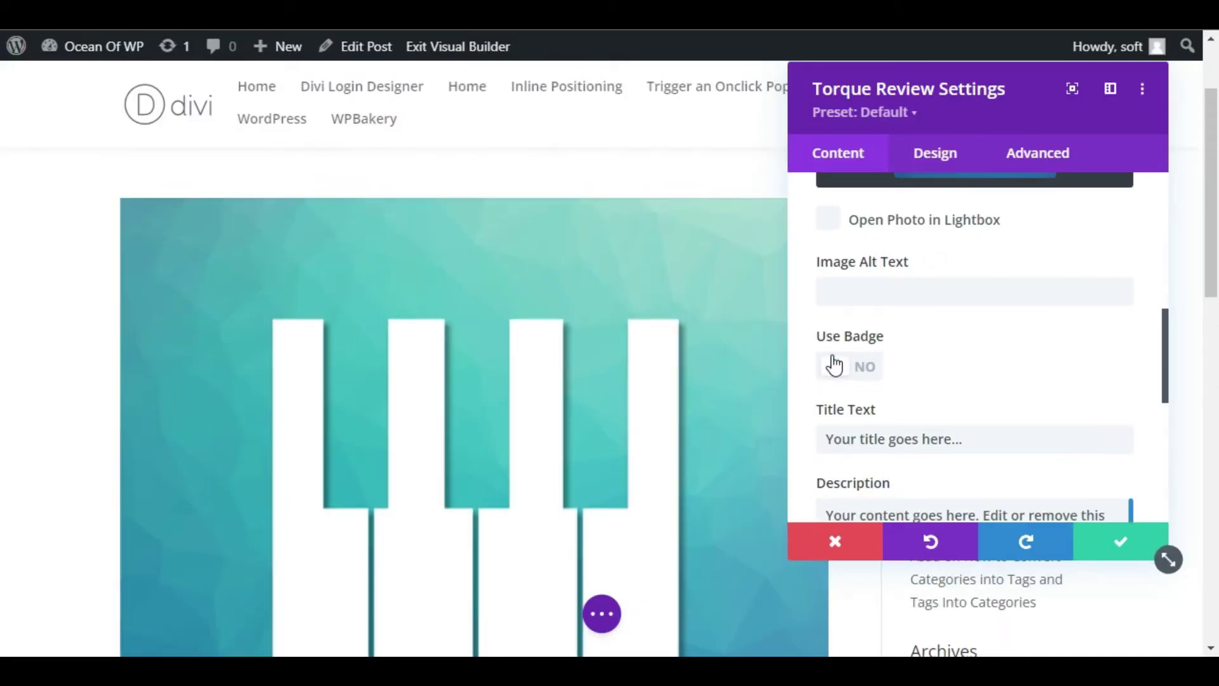
left_click(834, 365)
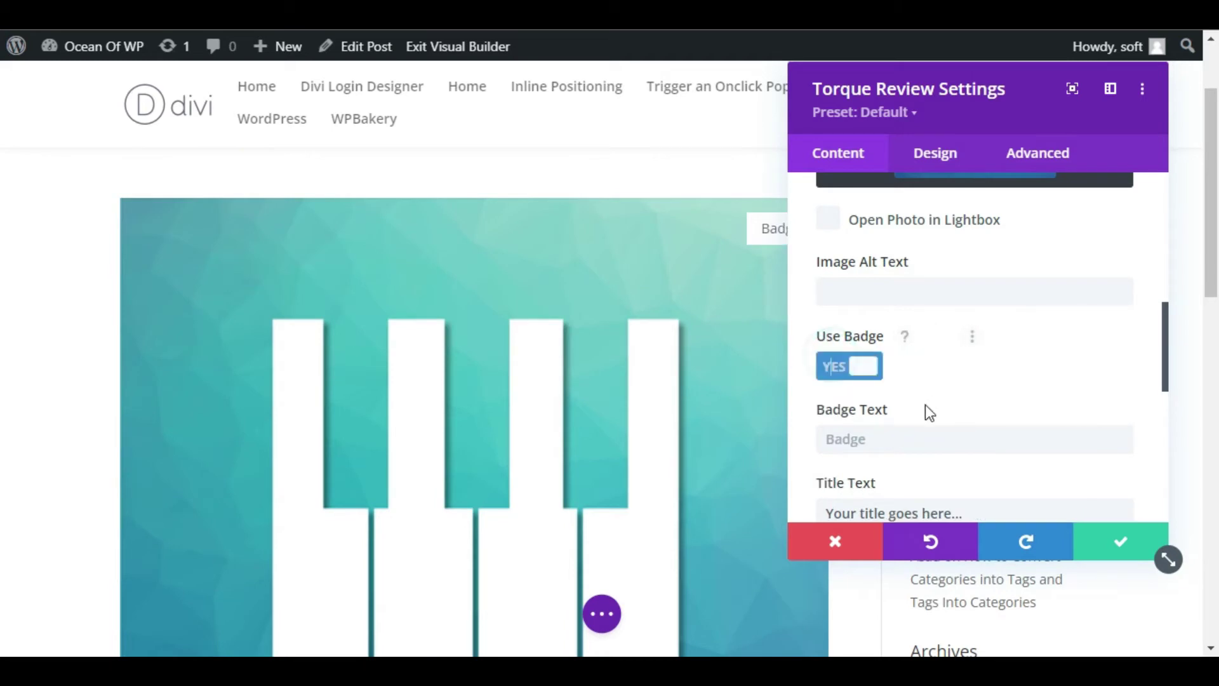
scroll(887, 433, "down", 2)
left_click_drag(882, 105, 927, 110)
left_click(962, 321)
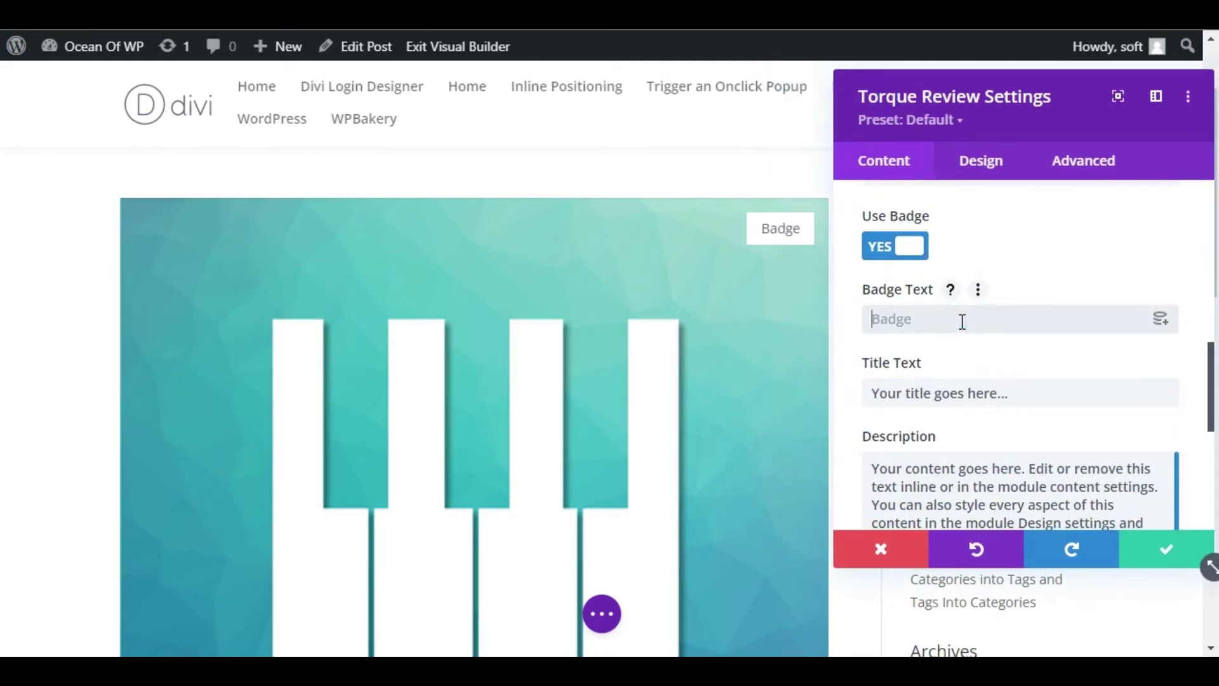
type("fEATURED")
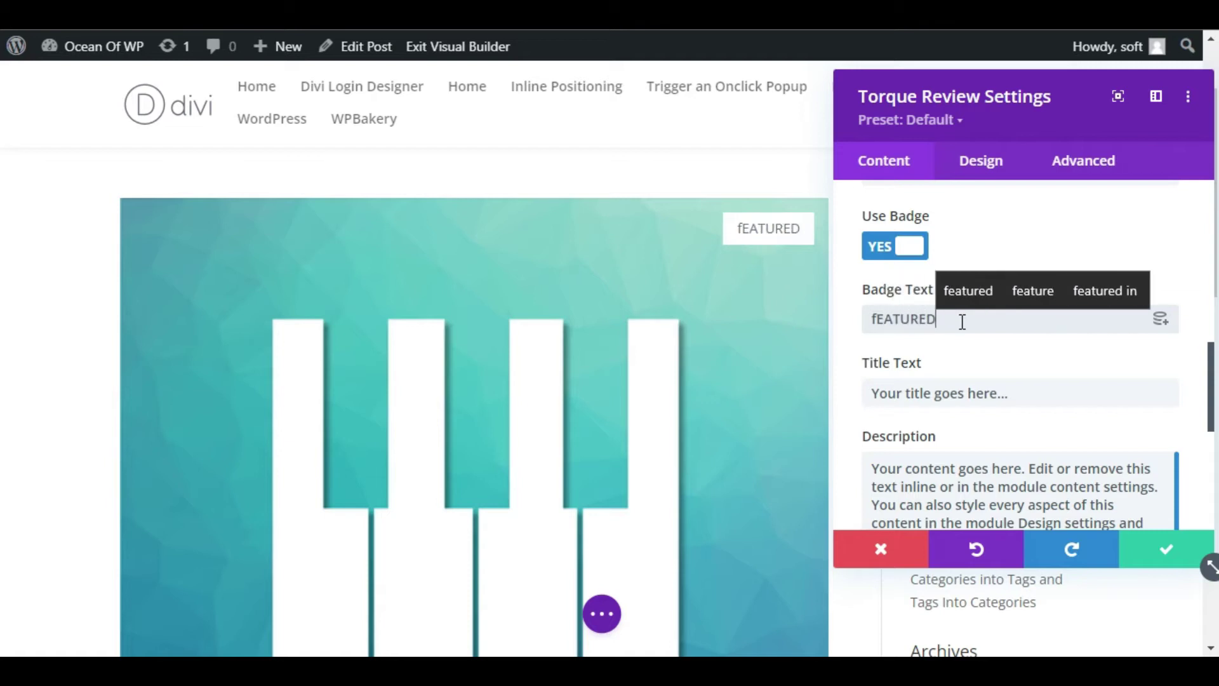
key("Delete")
type("F")
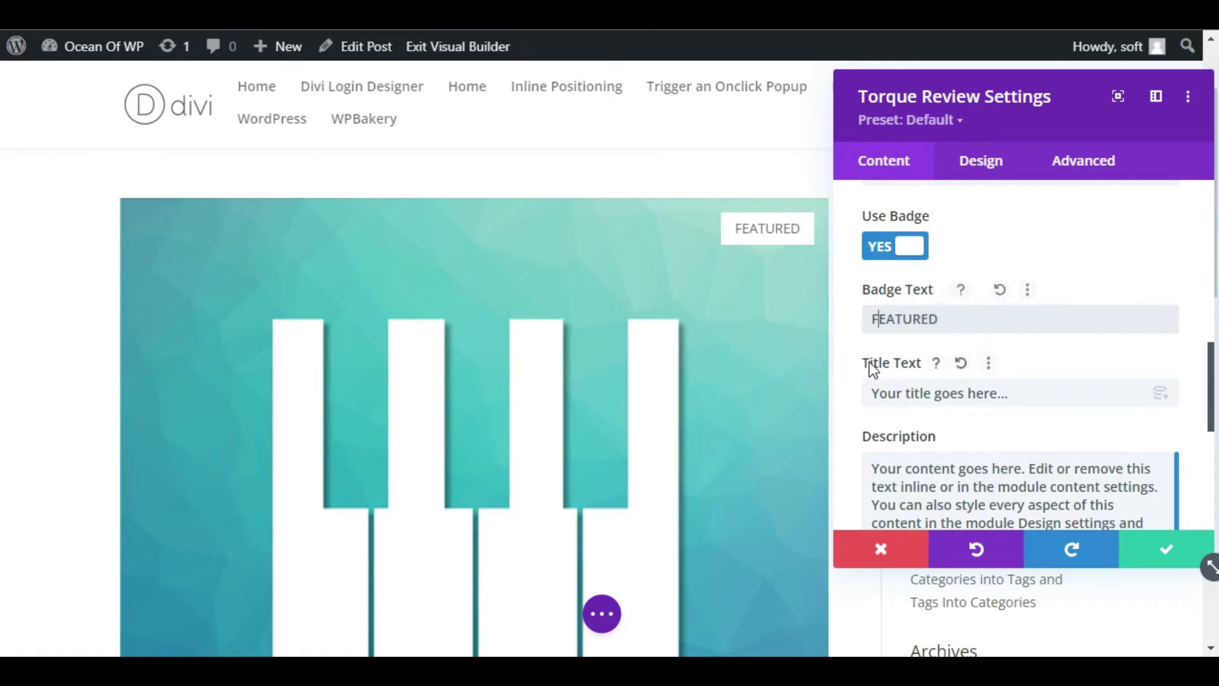
Replace the card's title text with MaxKoMusic.
scroll(772, 378, "down", 5)
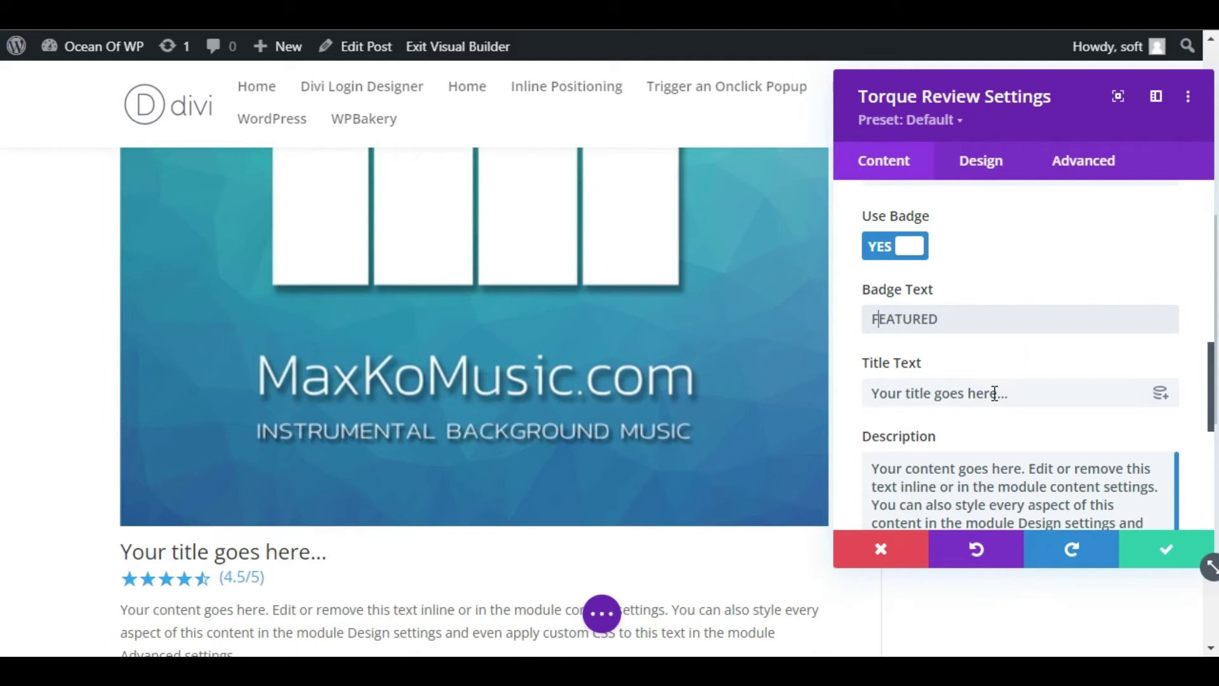
left_click_drag(1029, 394, 859, 398)
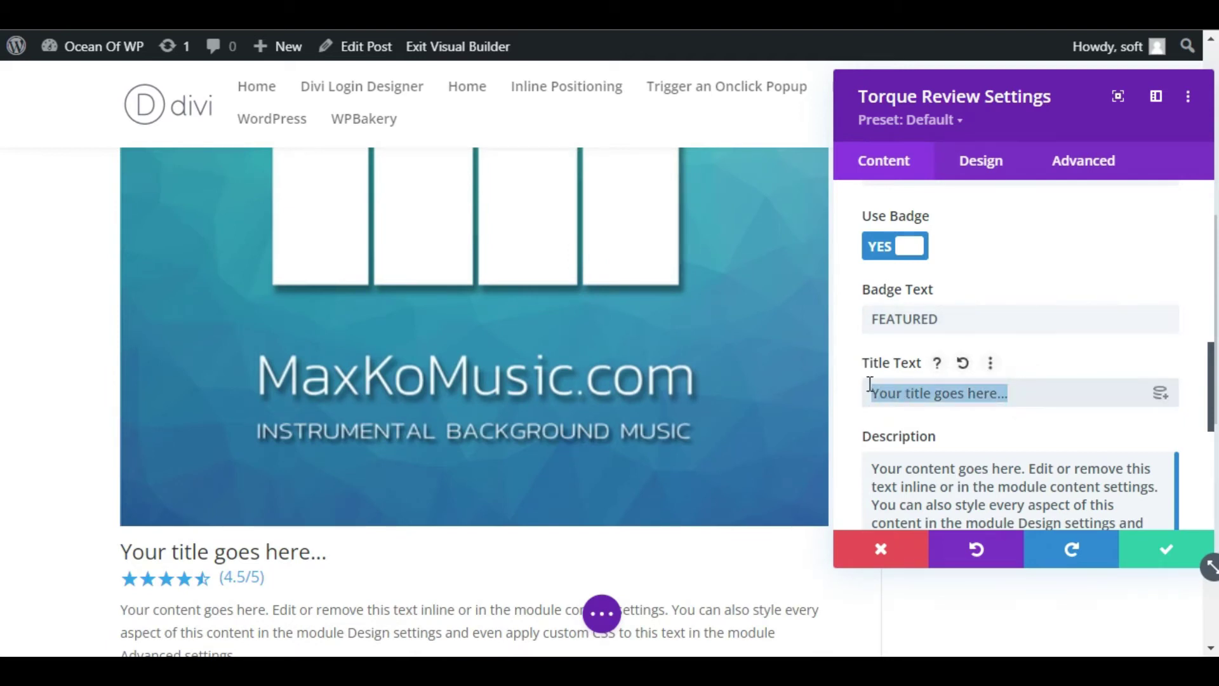
type("MaxKo")
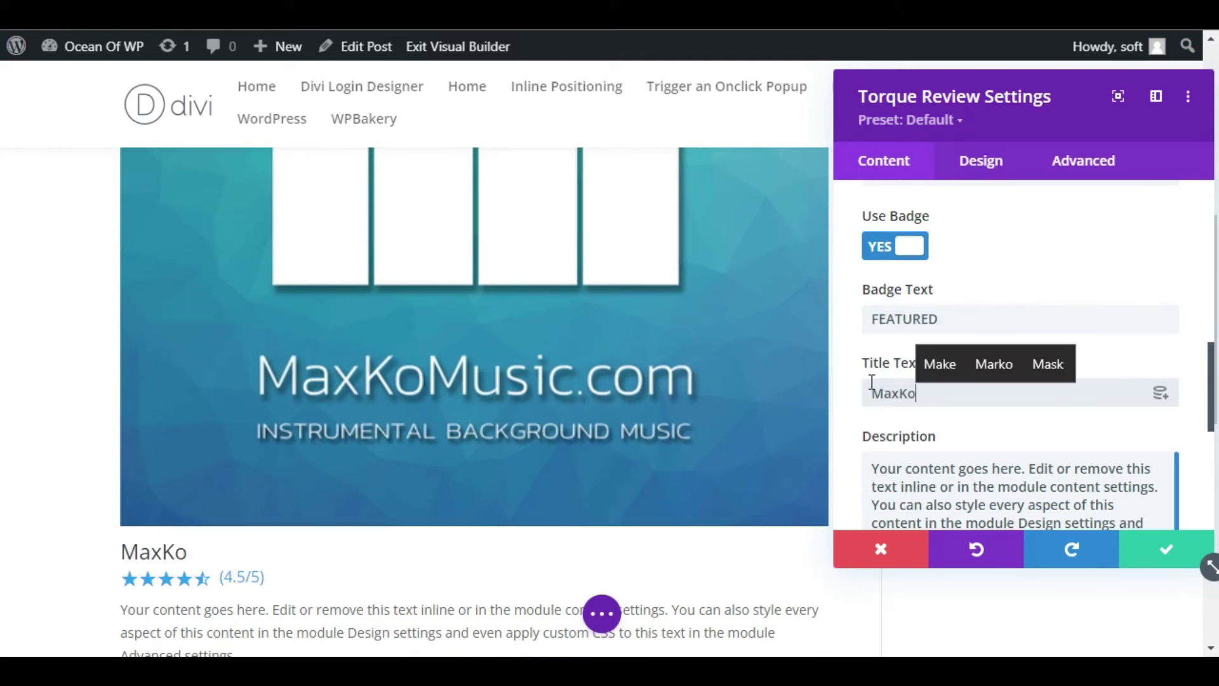
type("Music")
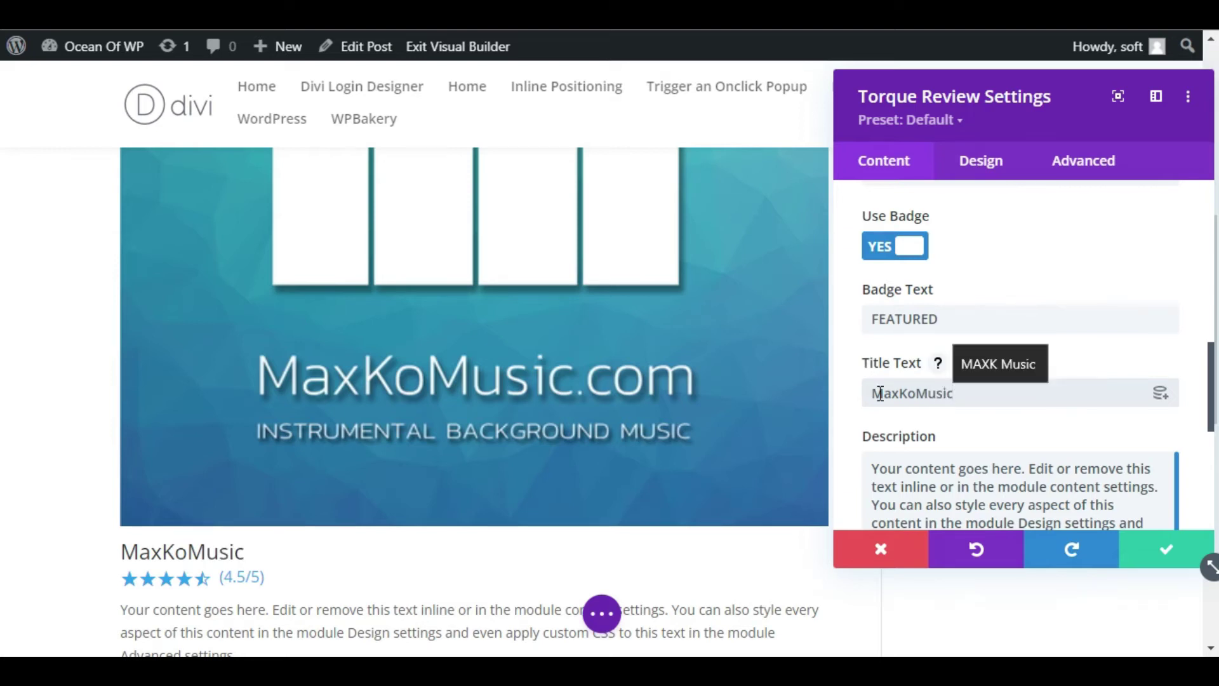
left_click(992, 470)
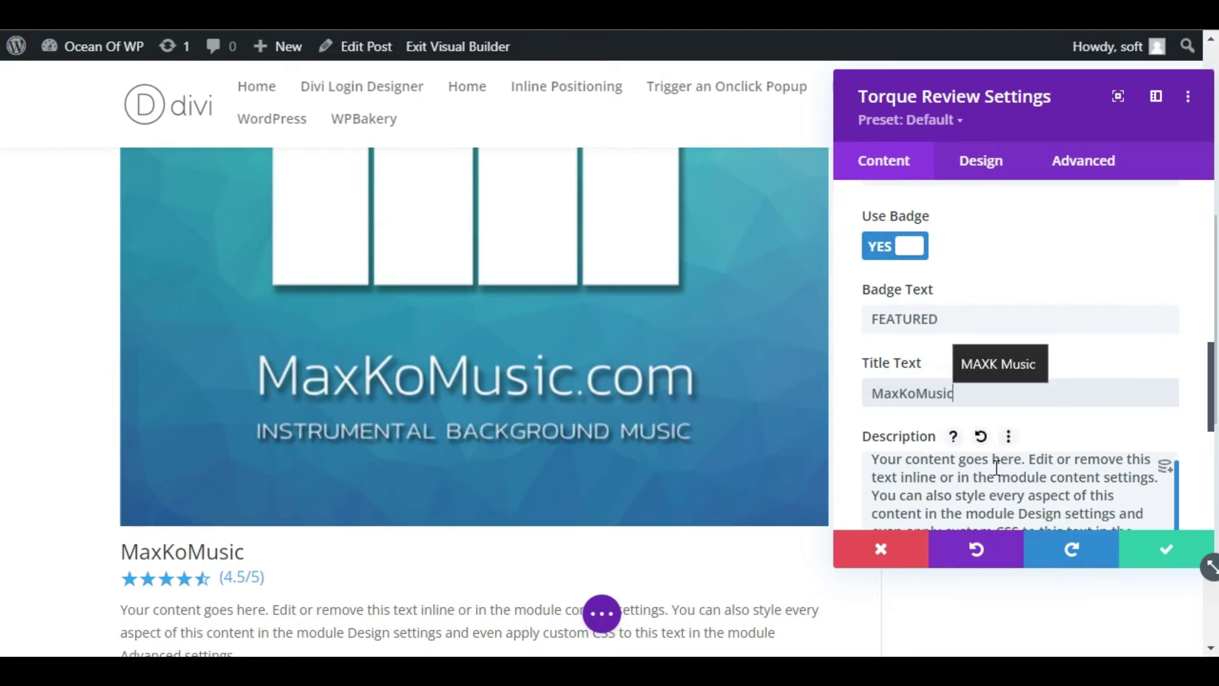
Turn on the review card's button and label it Show More.
scroll(951, 379, "down", 1)
scroll(950, 379, "down", 5)
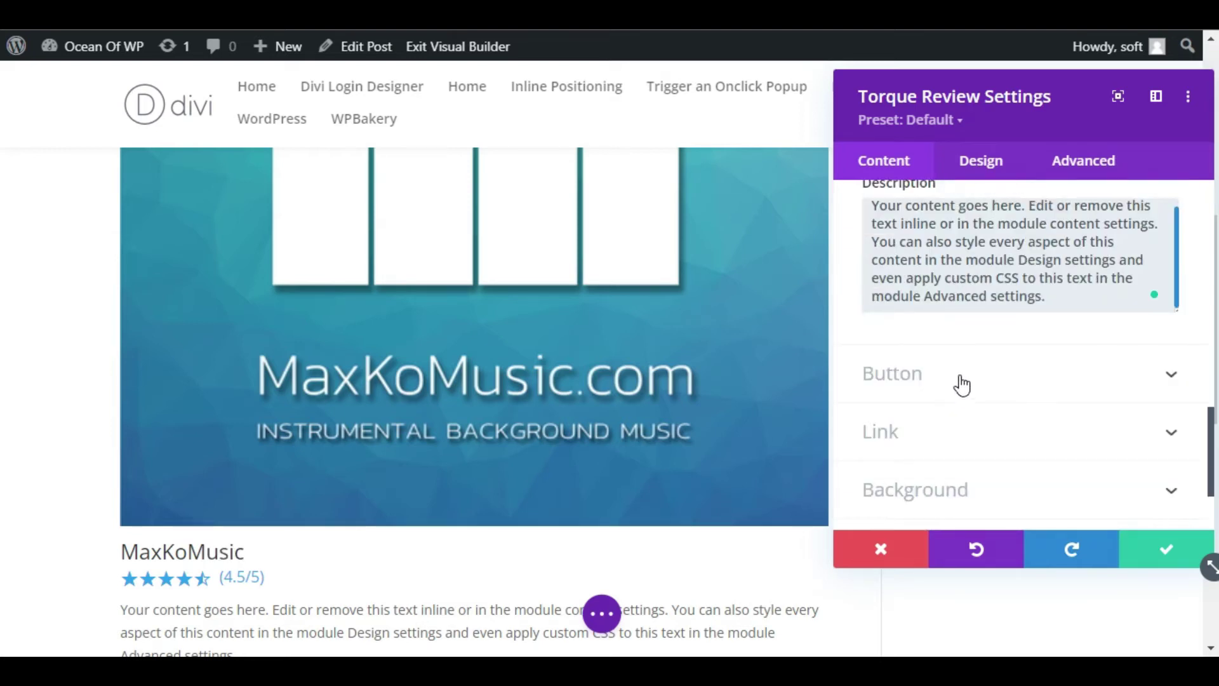
left_click(961, 381)
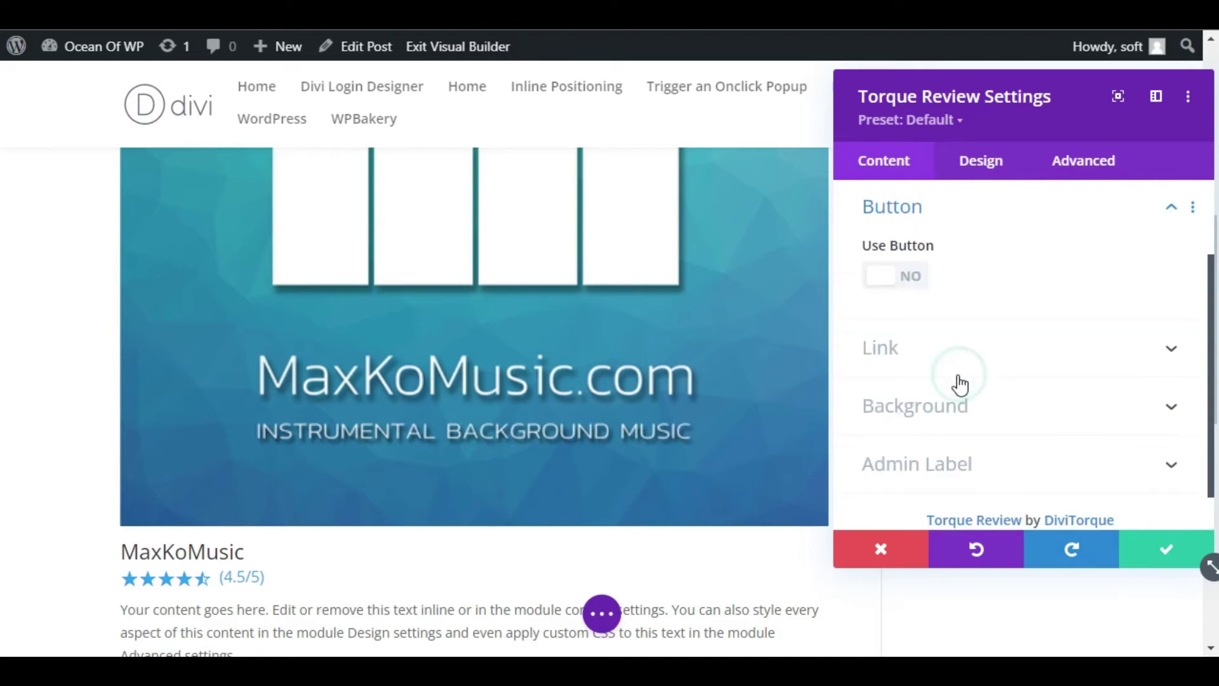
left_click(896, 280)
left_click(948, 216)
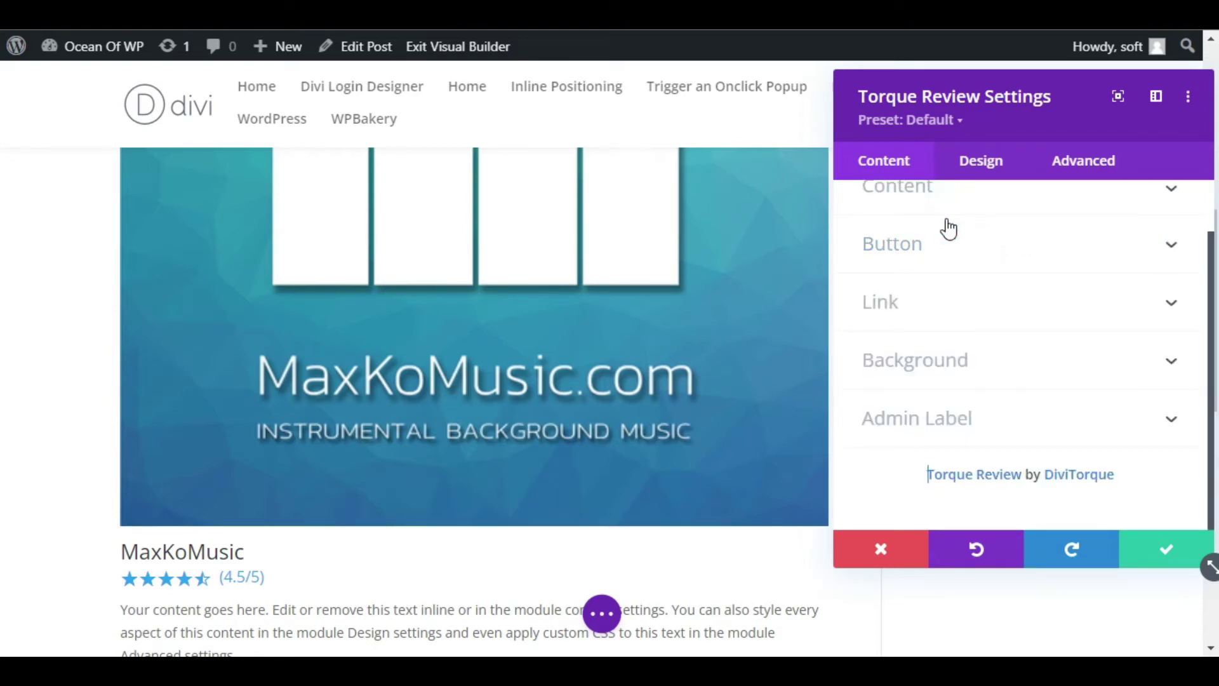
left_click(942, 255)
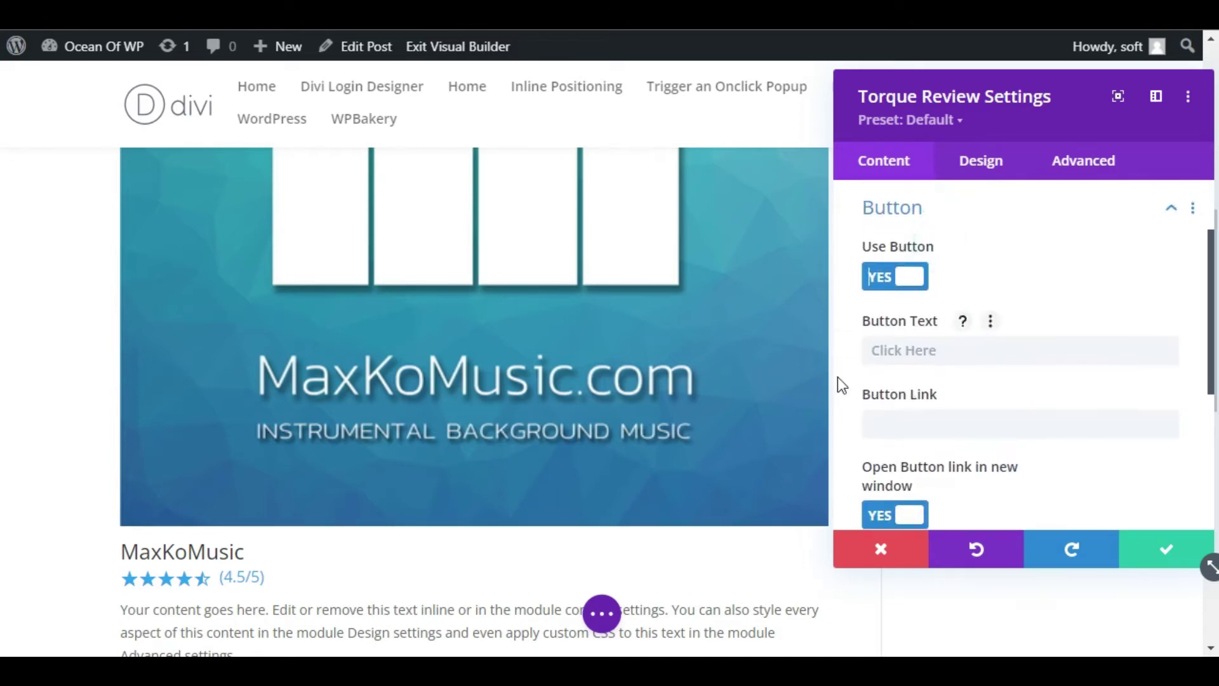
left_click(976, 348)
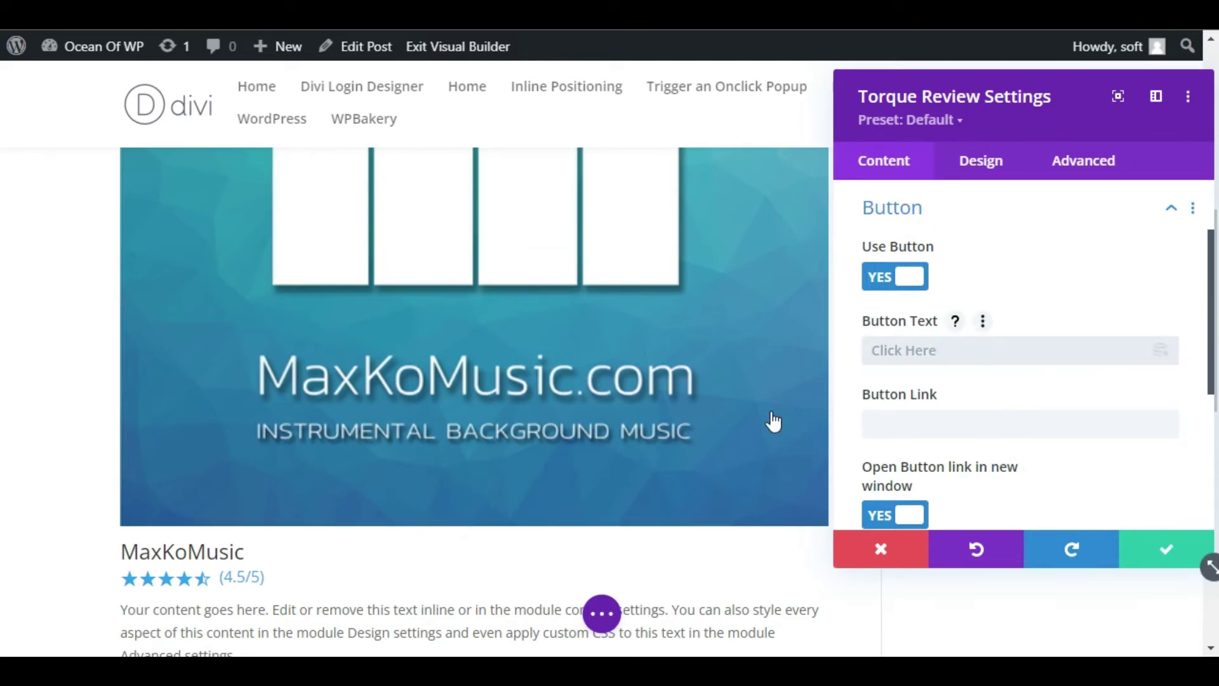
scroll(700, 421, "down", 4)
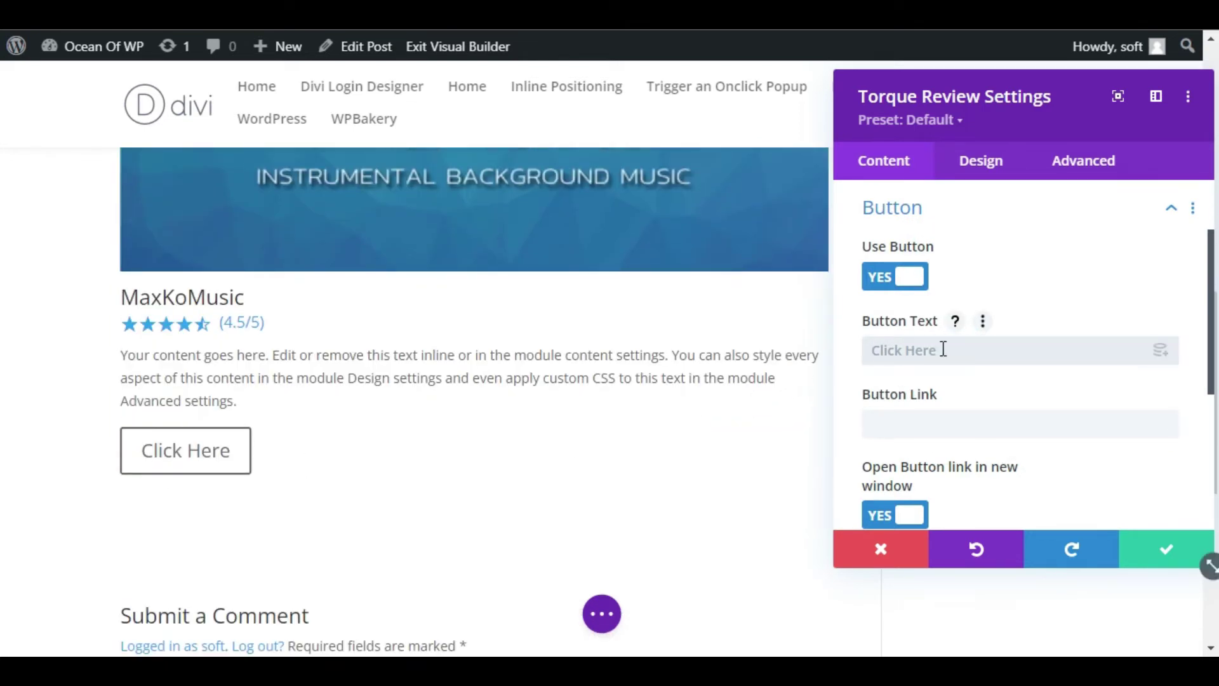
type("Show M")
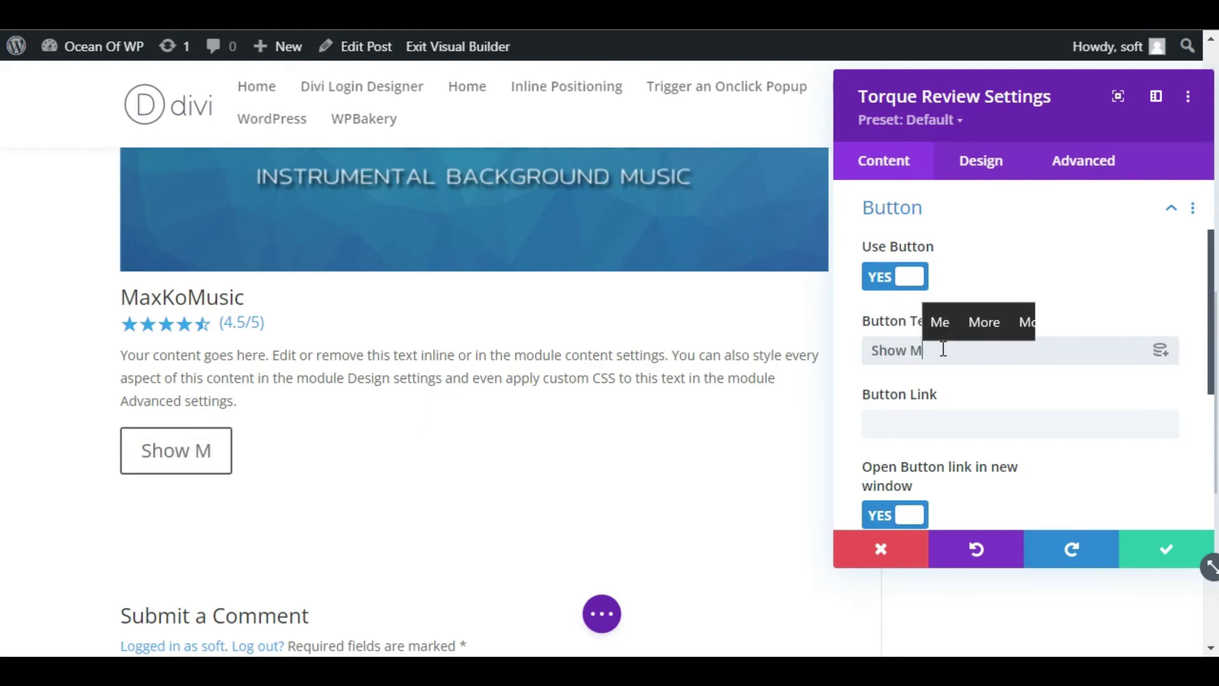
type("ore")
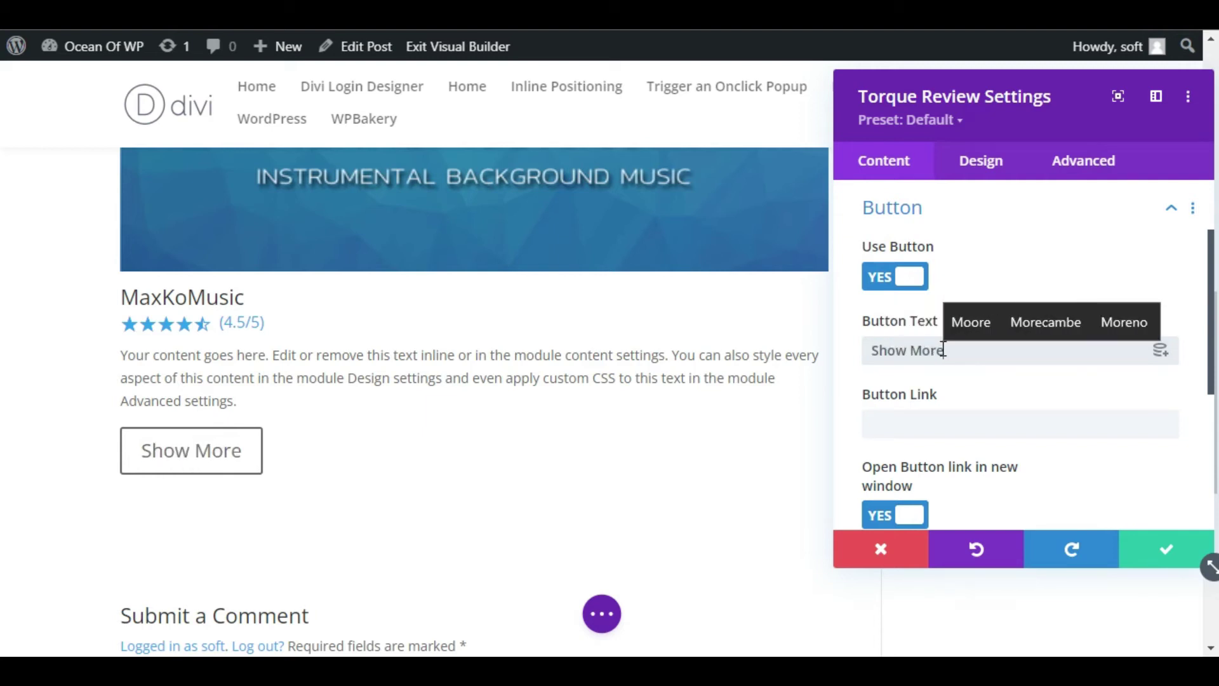
Center-align the review card's content in the Design settings.
left_click(979, 160)
left_click(928, 246)
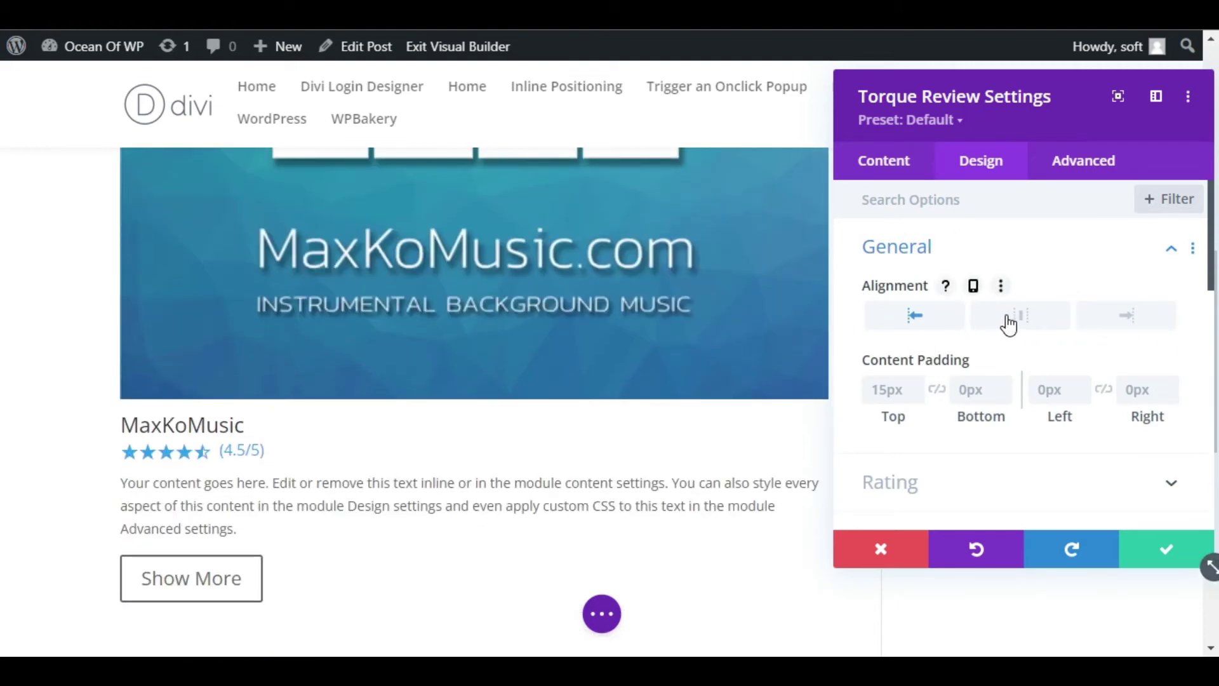
left_click(1028, 316)
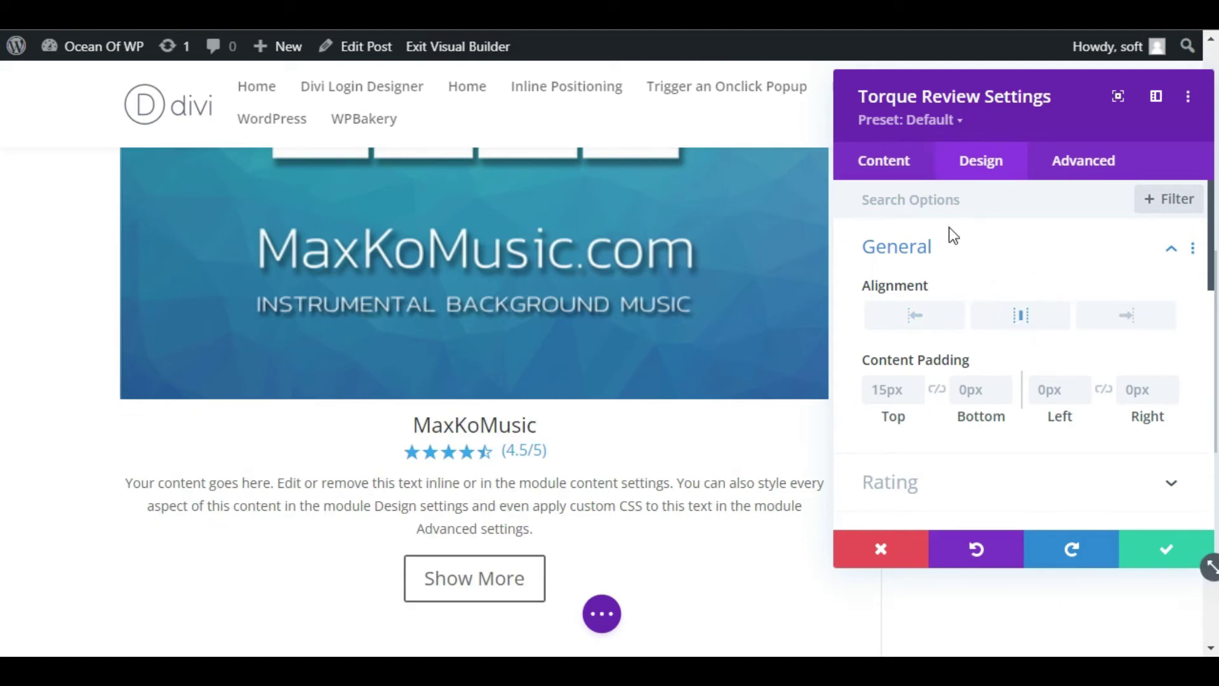
left_click(947, 248)
Shrink the rating stars to 20px.
left_click(927, 303)
scroll(1012, 328, "down", 1)
scroll(1010, 325, "up", 1)
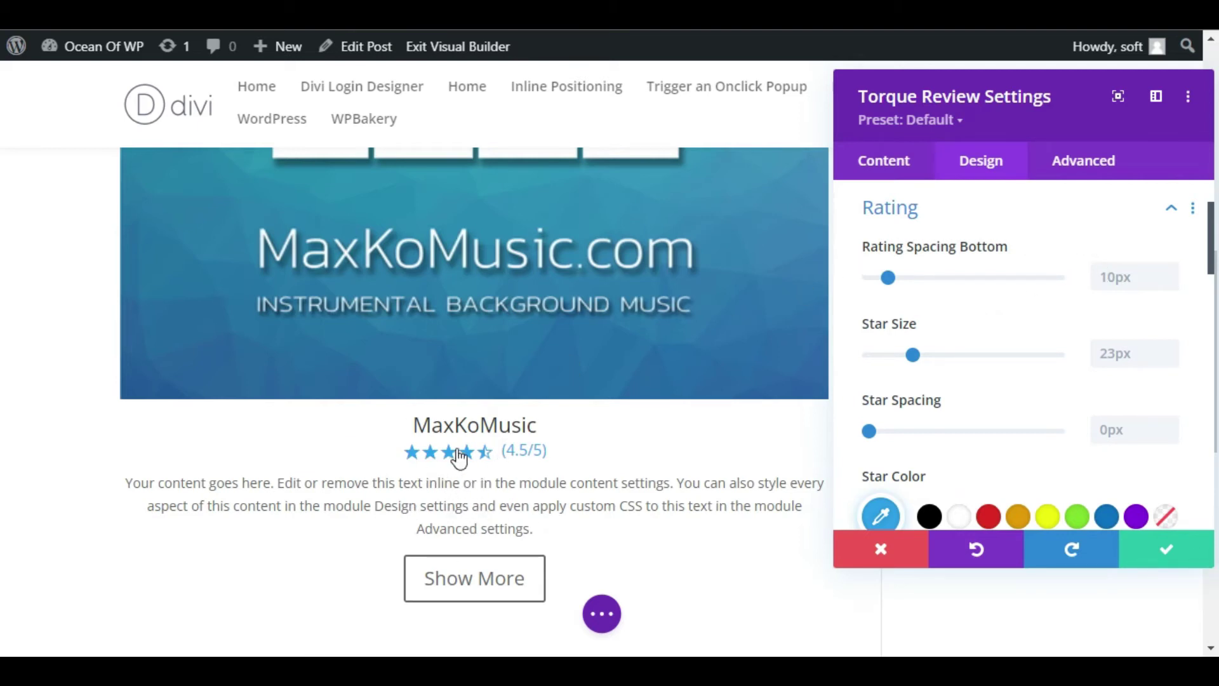
scroll(1001, 299, "down", 3)
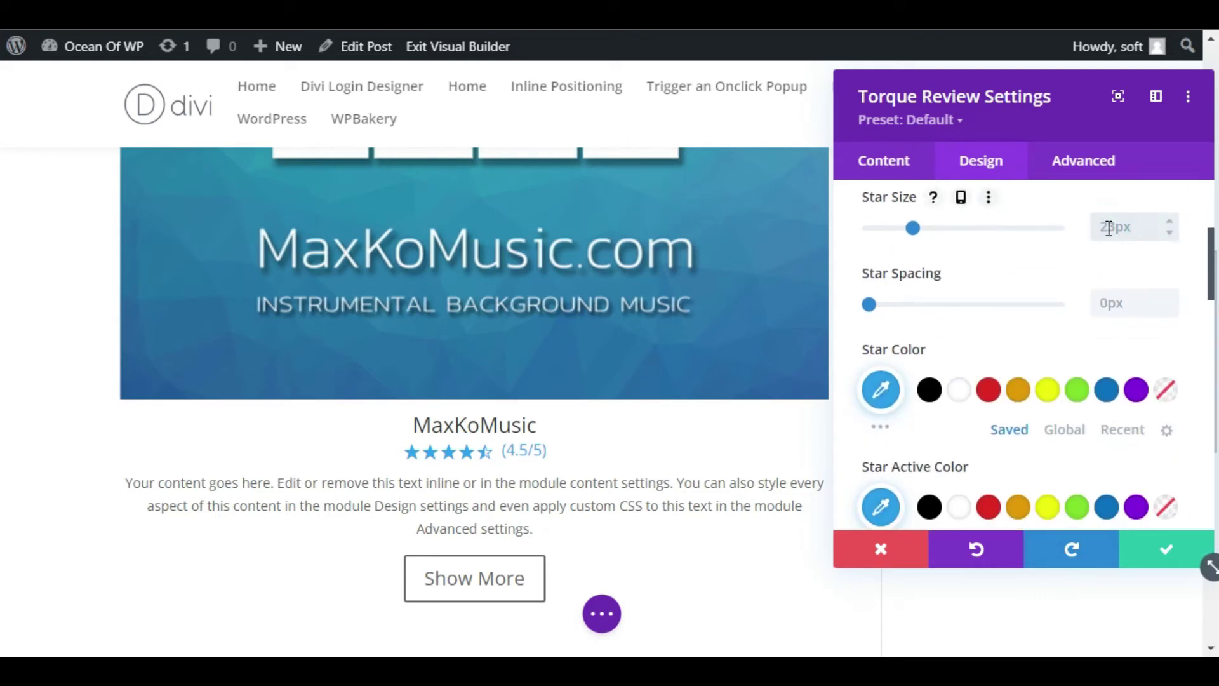
type("px")
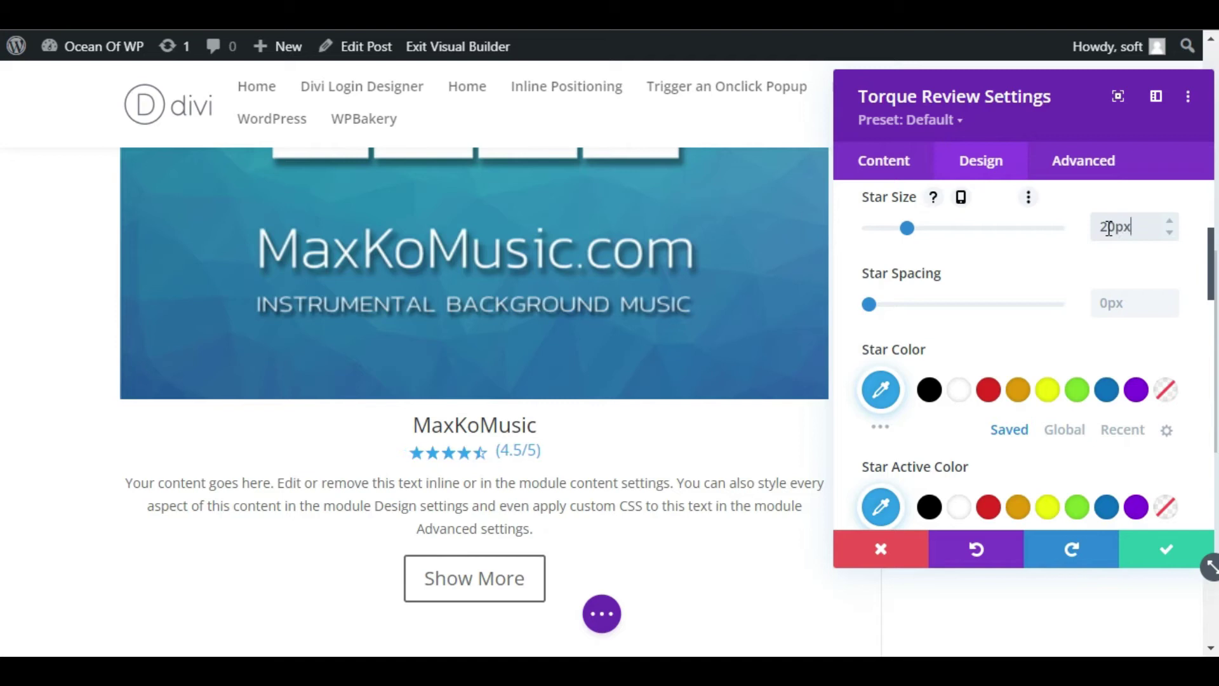
scroll(1016, 317, "down", 2)
Make the filled rating stars red and the empty stars black.
left_click(1077, 262)
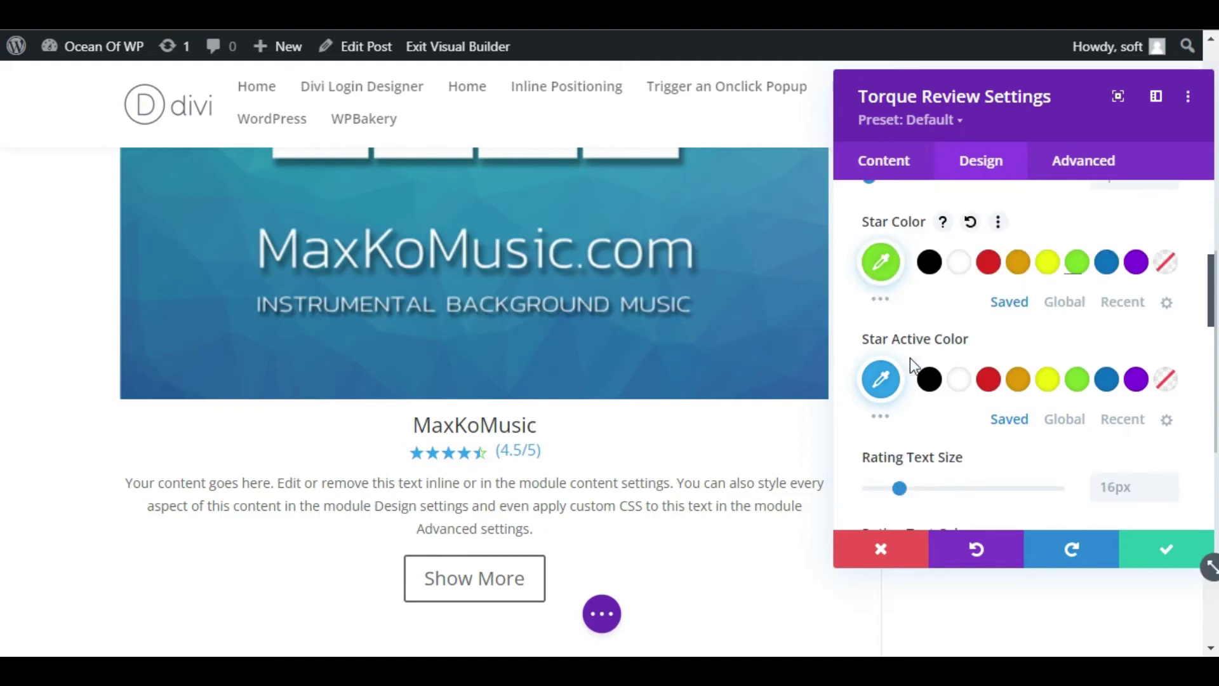
left_click(989, 380)
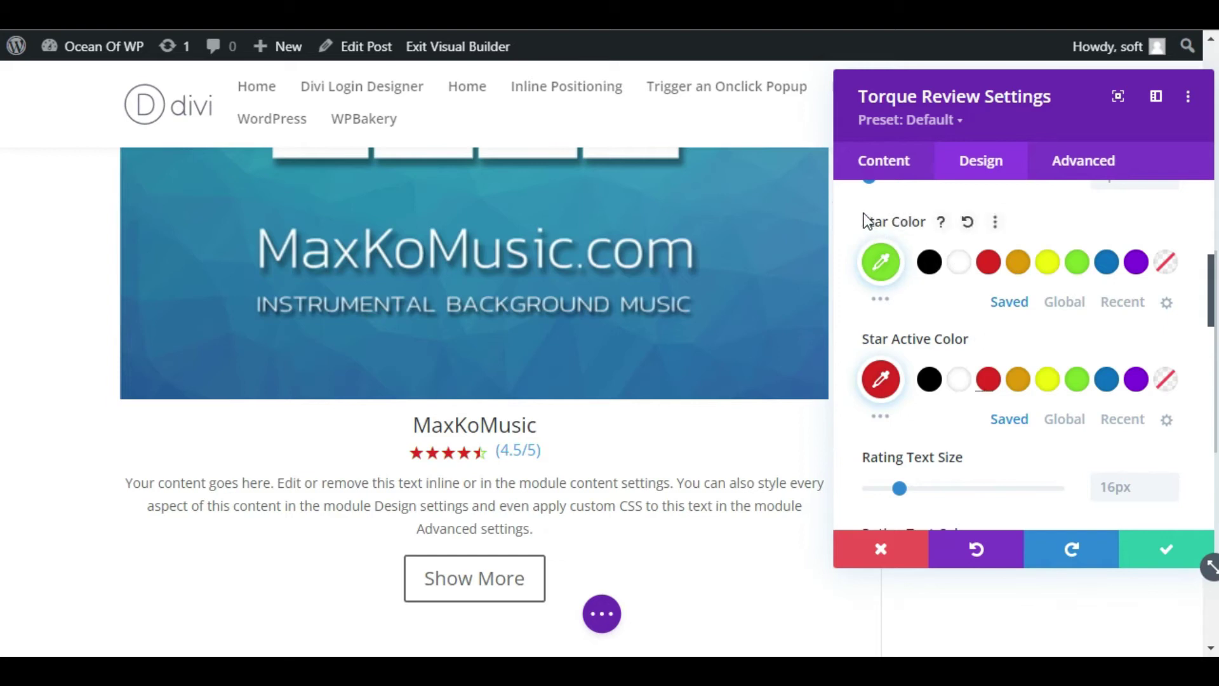
left_click(931, 263)
scroll(986, 330, "down", 1)
scroll(986, 330, "up", 6)
Set the rating text color to black.
left_click(924, 309)
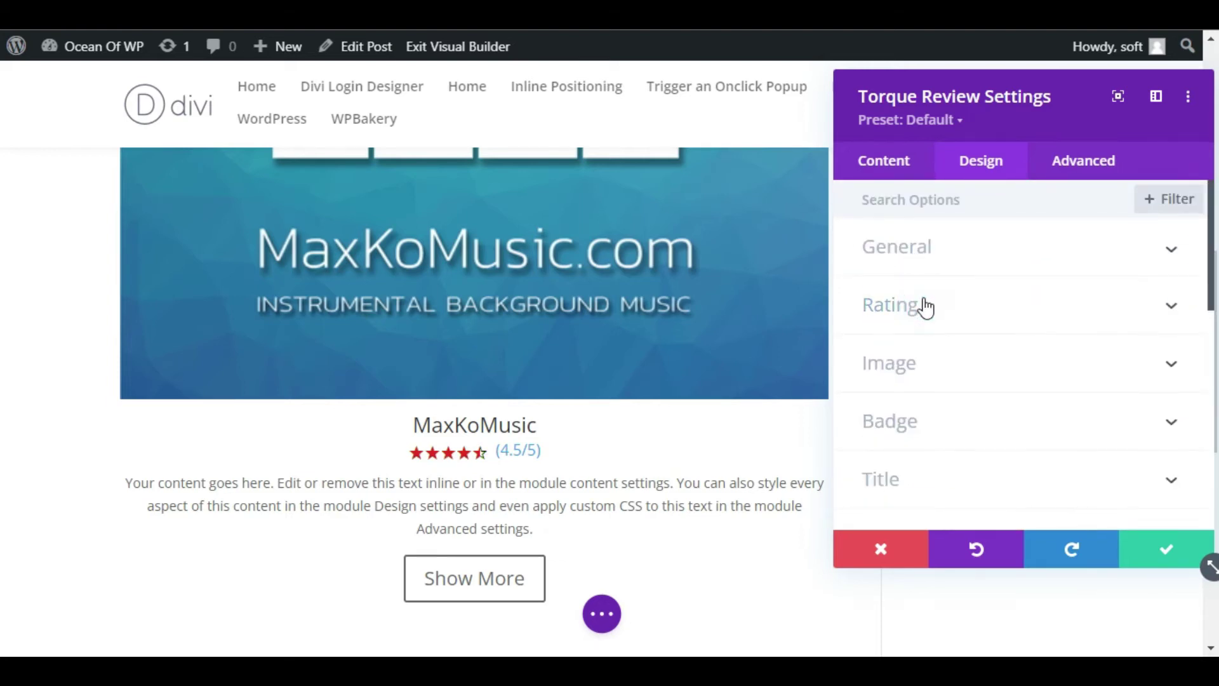
left_click(925, 307)
scroll(941, 321, "down", 5)
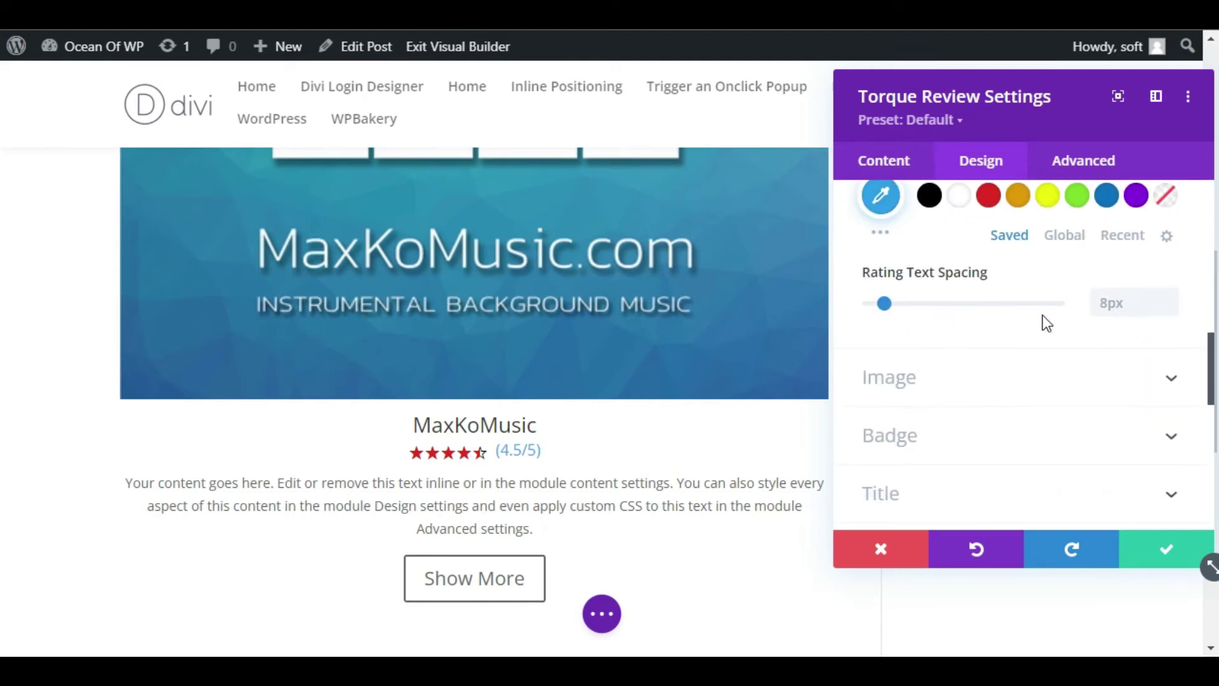
scroll(918, 310, "up", 2)
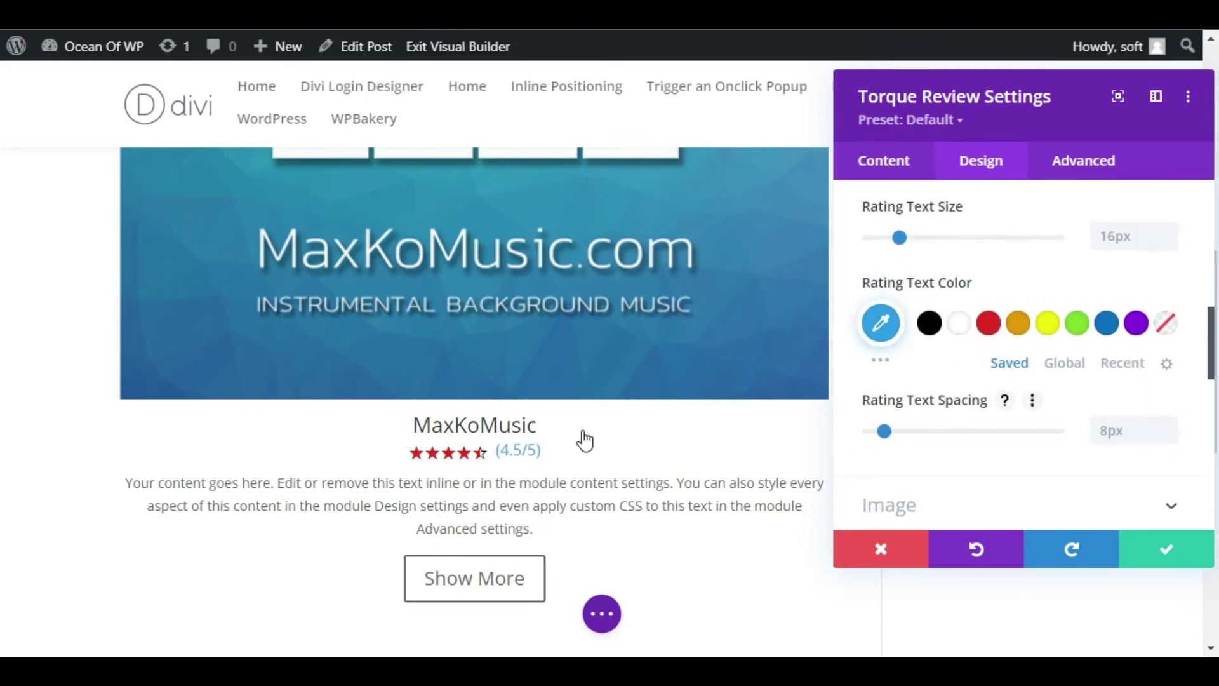
left_click(928, 325)
scroll(924, 346, "up", 3)
scroll(946, 305, "up", 4)
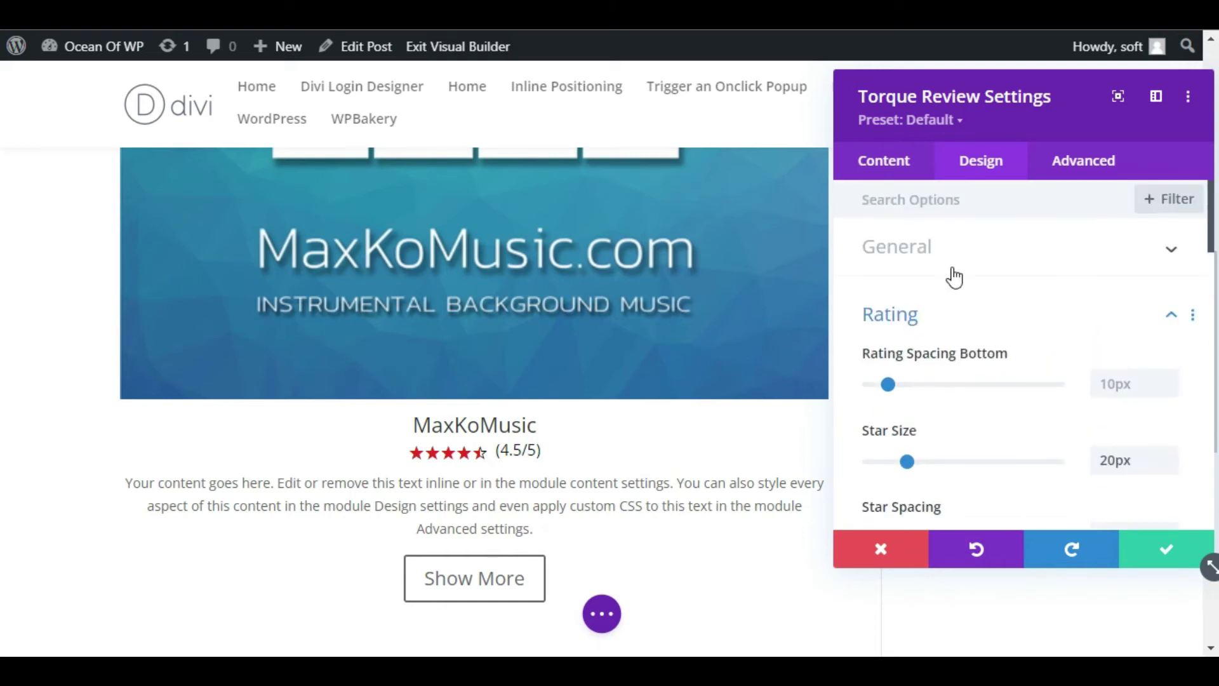
Move the FEATURED badge to the image's top-left corner.
left_click(943, 313)
scroll(933, 328, "down", 2)
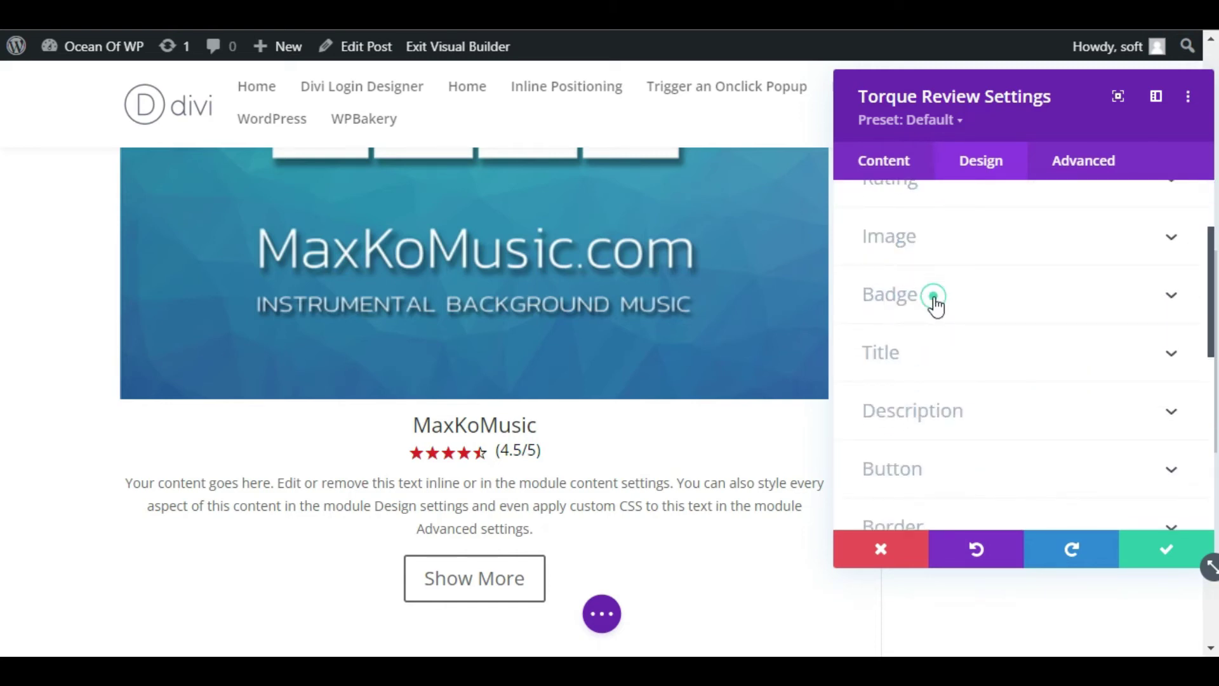
left_click(933, 296)
scroll(906, 373, "down", 2)
scroll(906, 373, "up", 2)
scroll(669, 346, "up", 5)
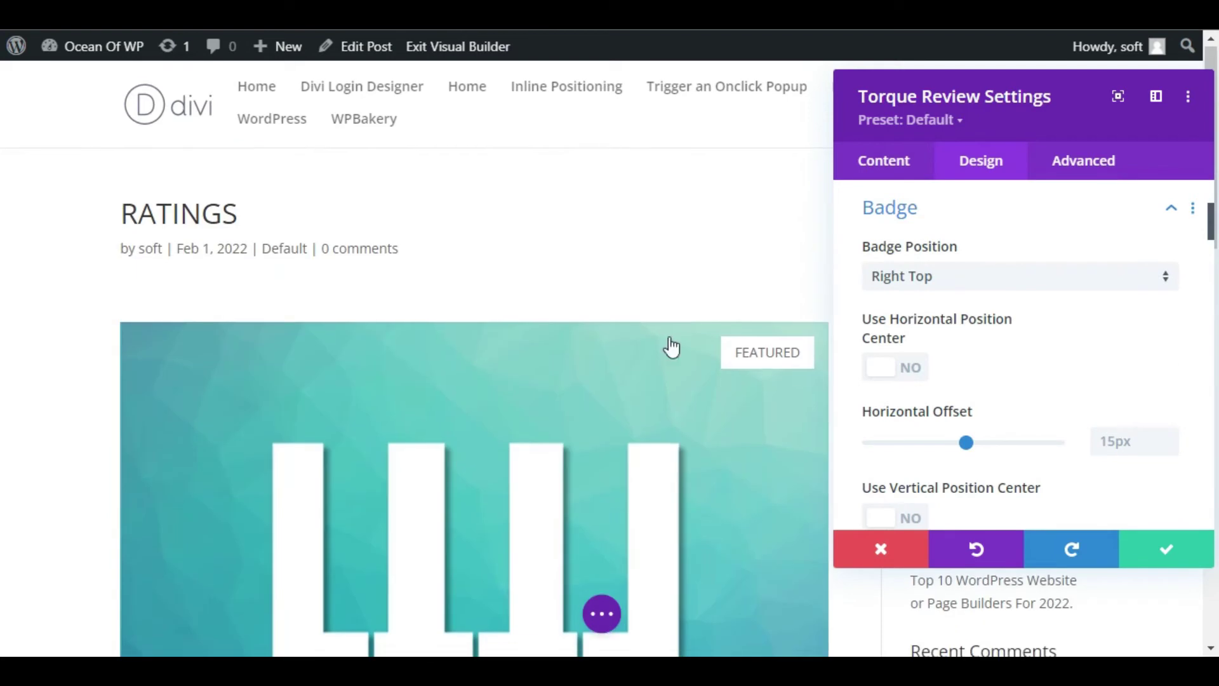
left_click(964, 266)
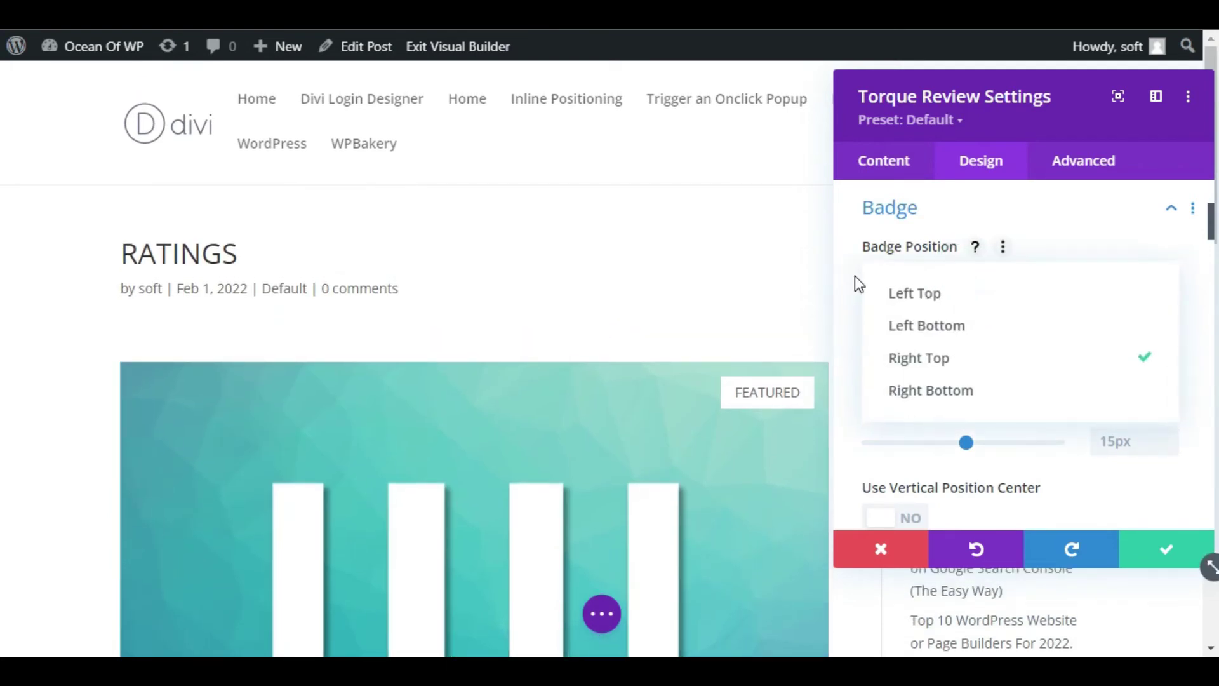
left_click(960, 295)
Give the badge a red background and bold Acme font.
scroll(939, 413, "down", 10)
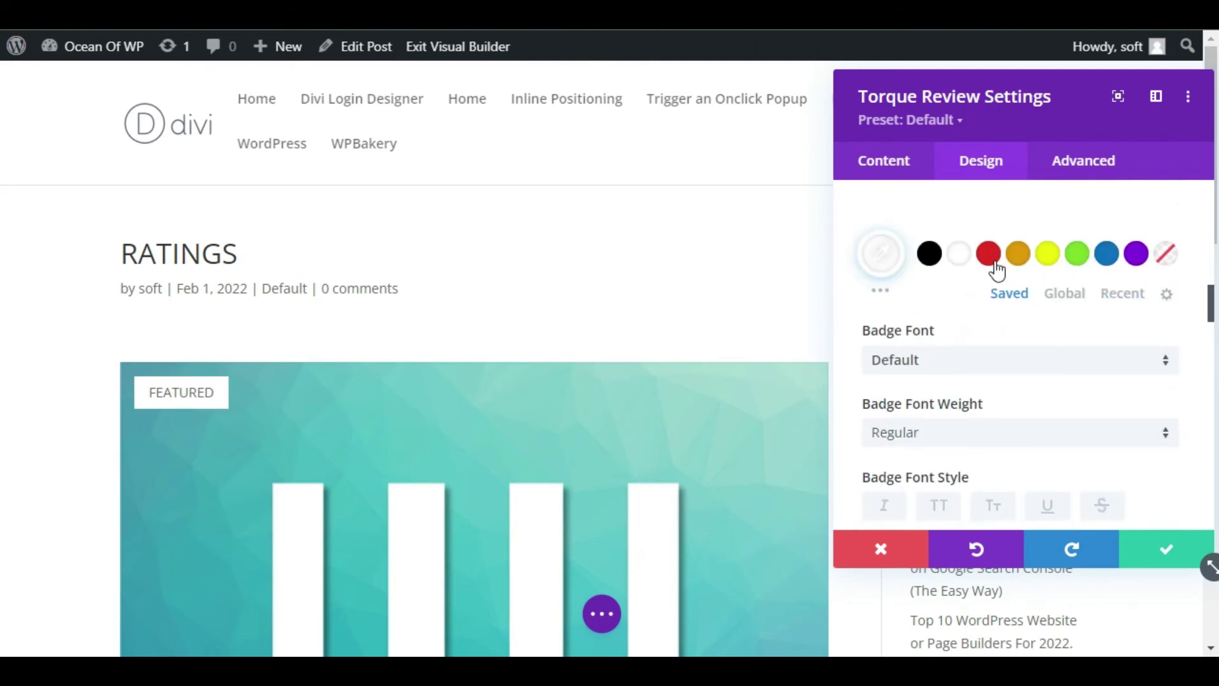
left_click(984, 261)
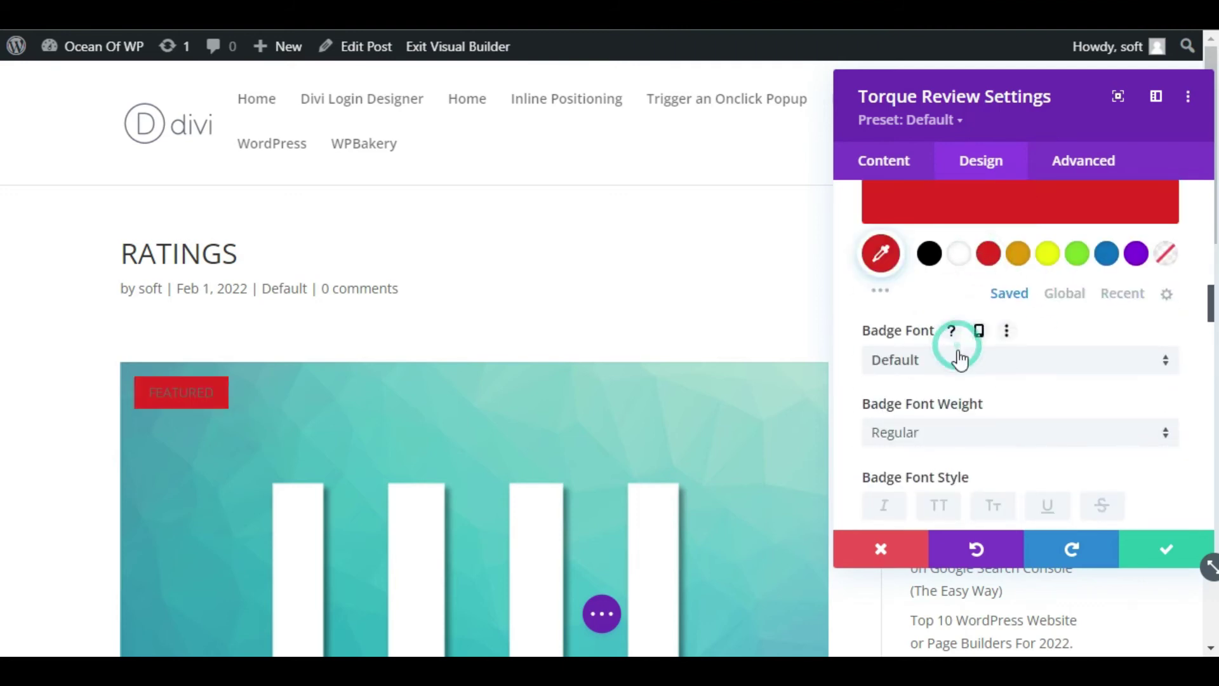
left_click(961, 361)
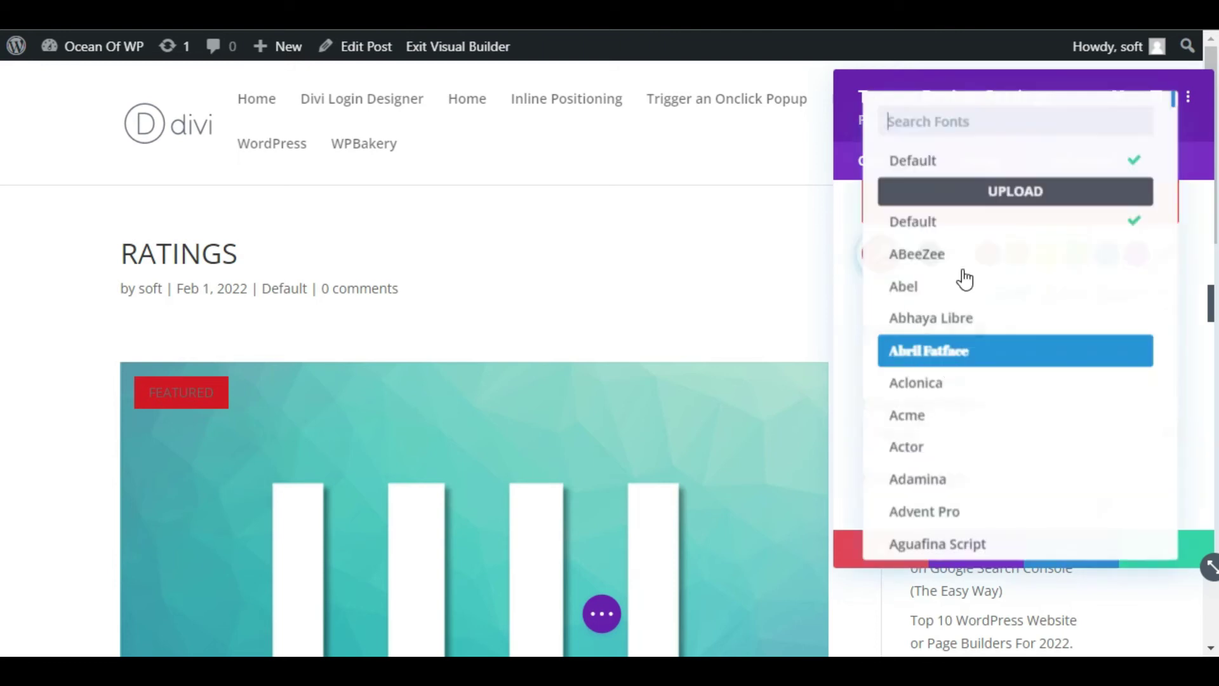
left_click(959, 412)
scroll(964, 403, "down", 2)
left_click(946, 319)
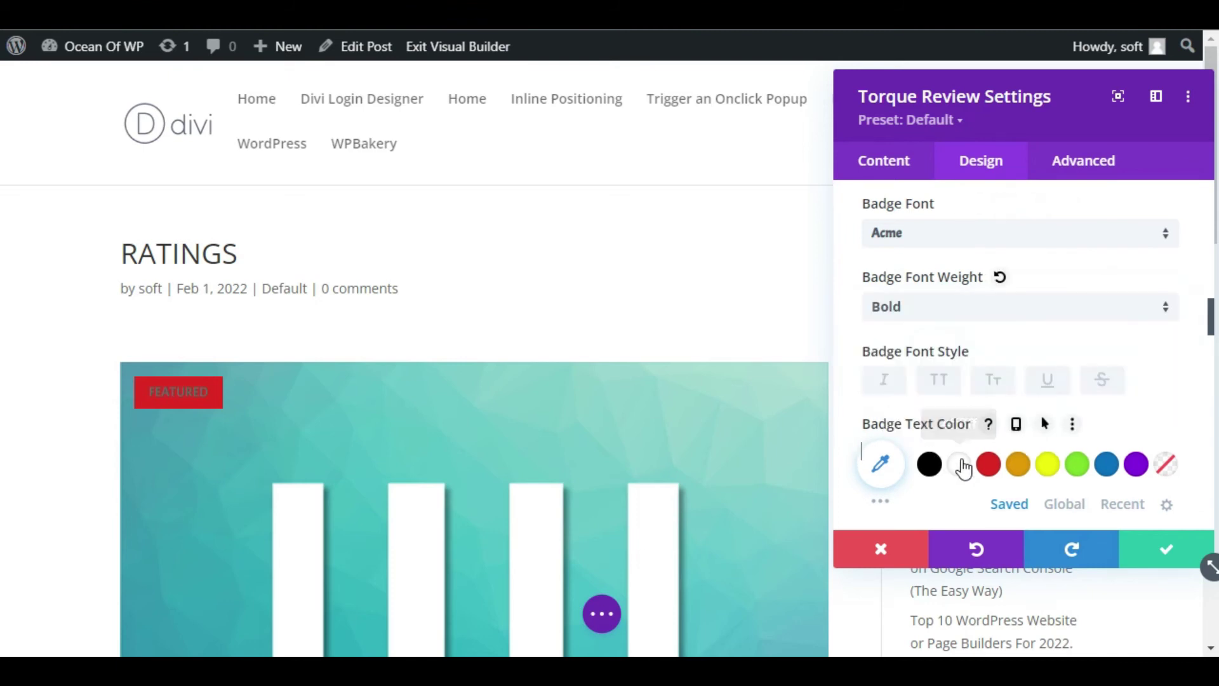
left_click(958, 464)
Increase the badge text size to 15px.
scroll(981, 336, "down", 2)
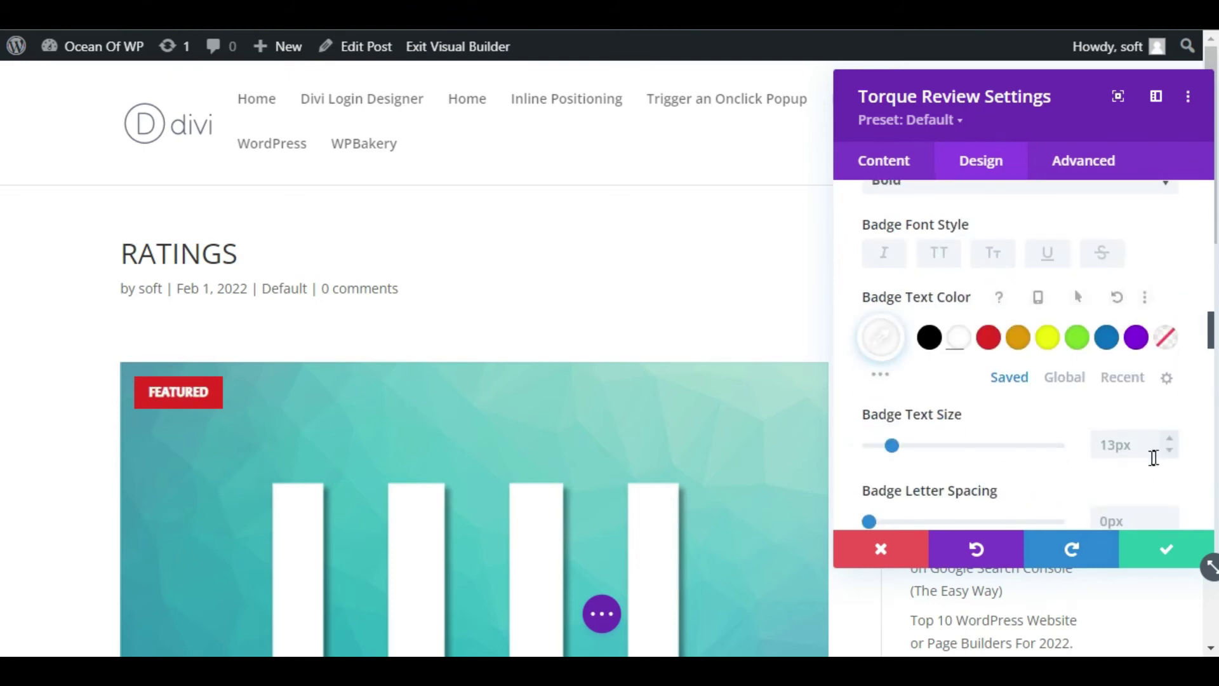
left_click(1172, 438)
left_click(1172, 438)
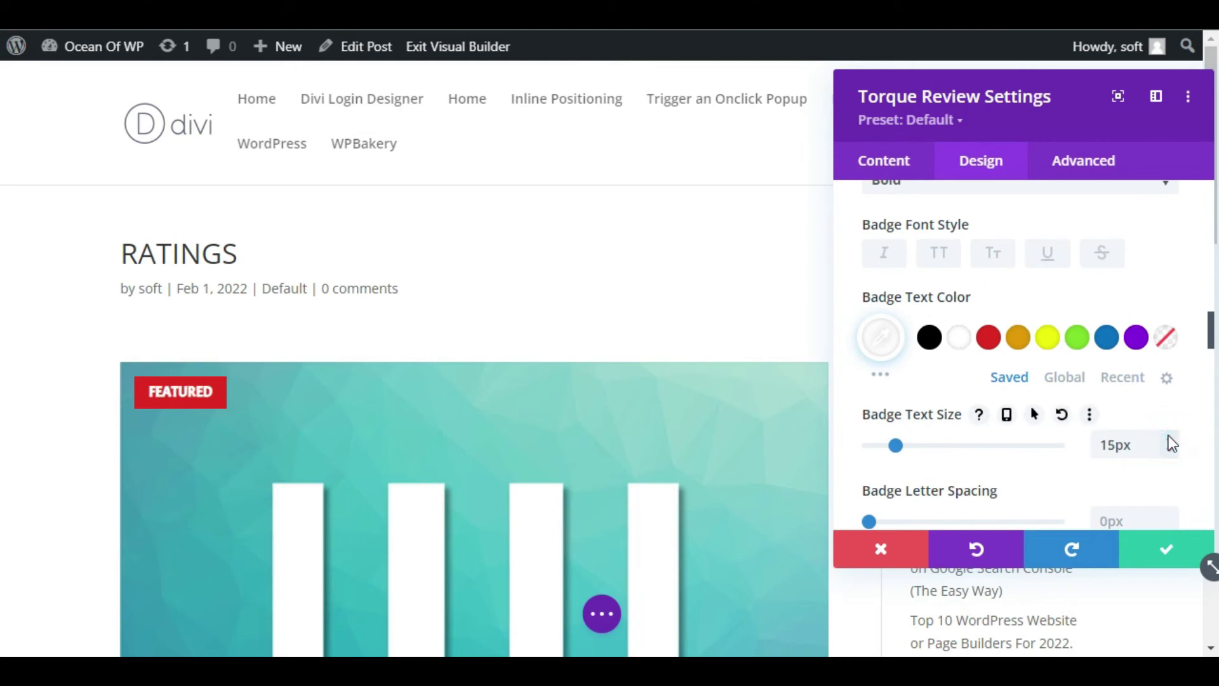
scroll(1027, 252, "up", 5)
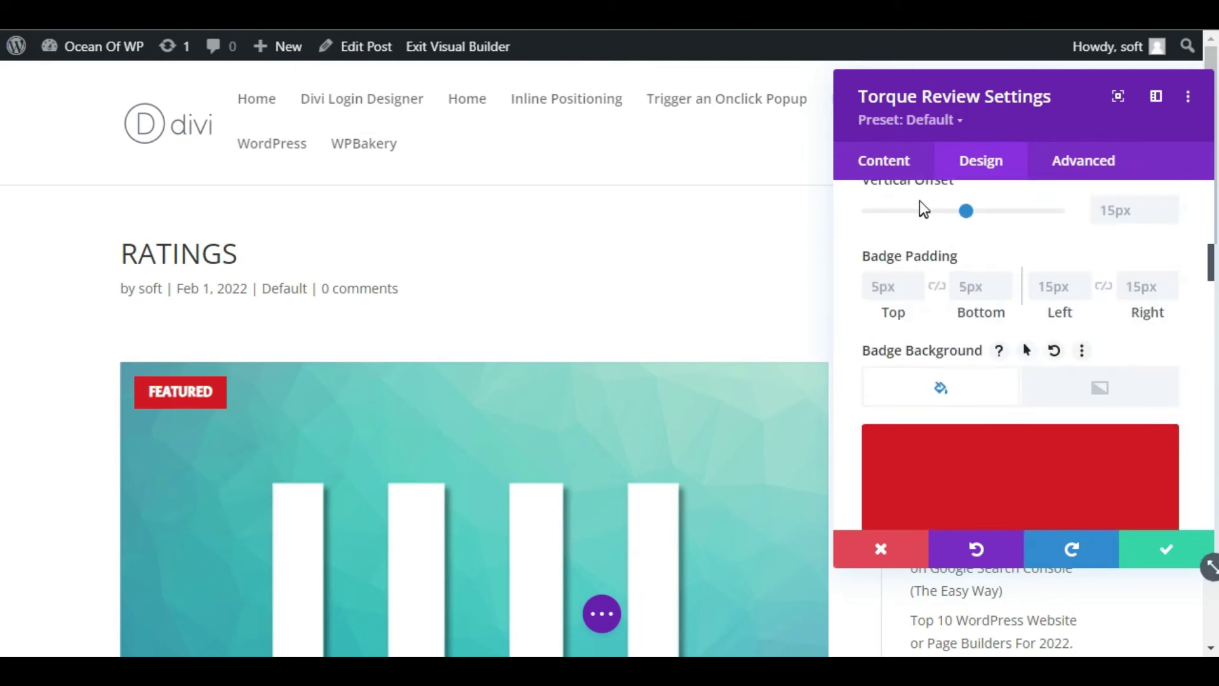
scroll(927, 222, "up", 5)
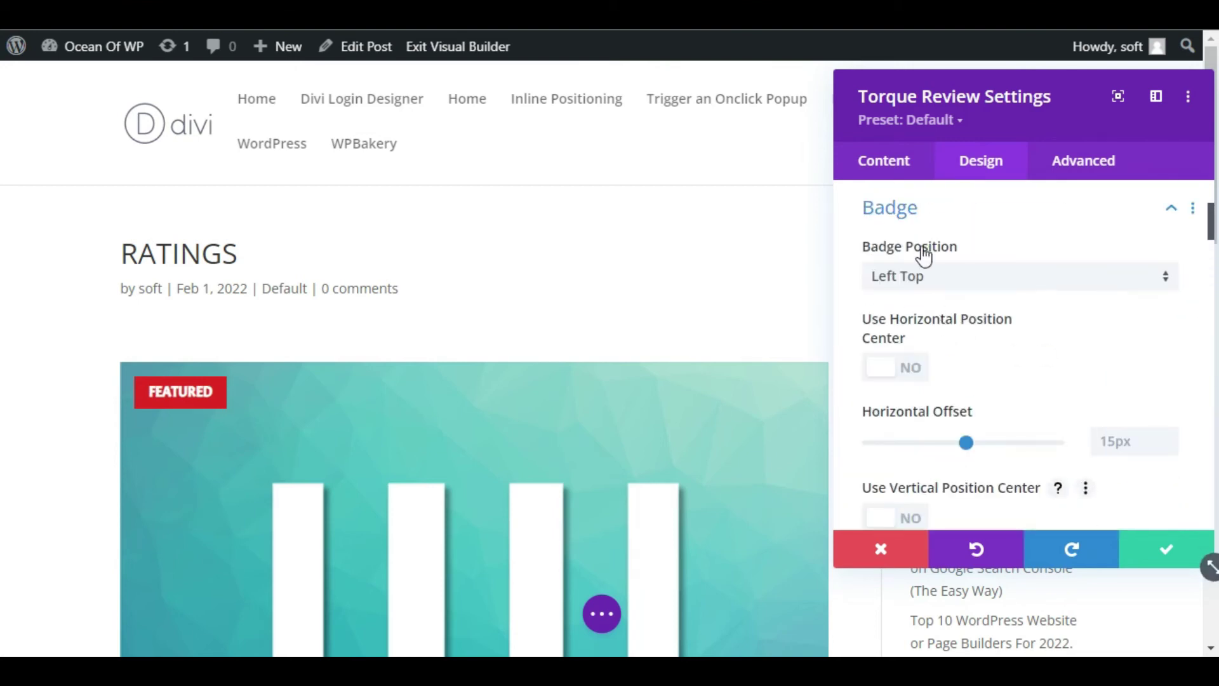
Set the review title font to bold Abel.
left_click(917, 211)
left_click(897, 272)
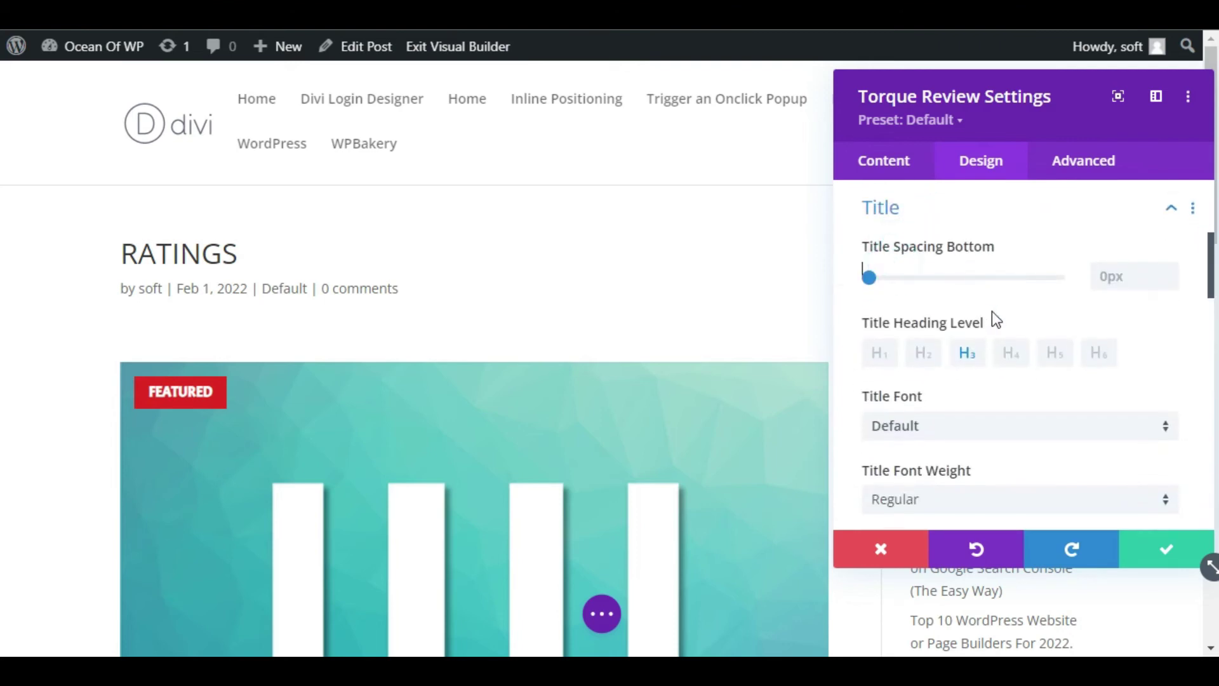
scroll(991, 314, "down", 5)
scroll(916, 241, "up", 2)
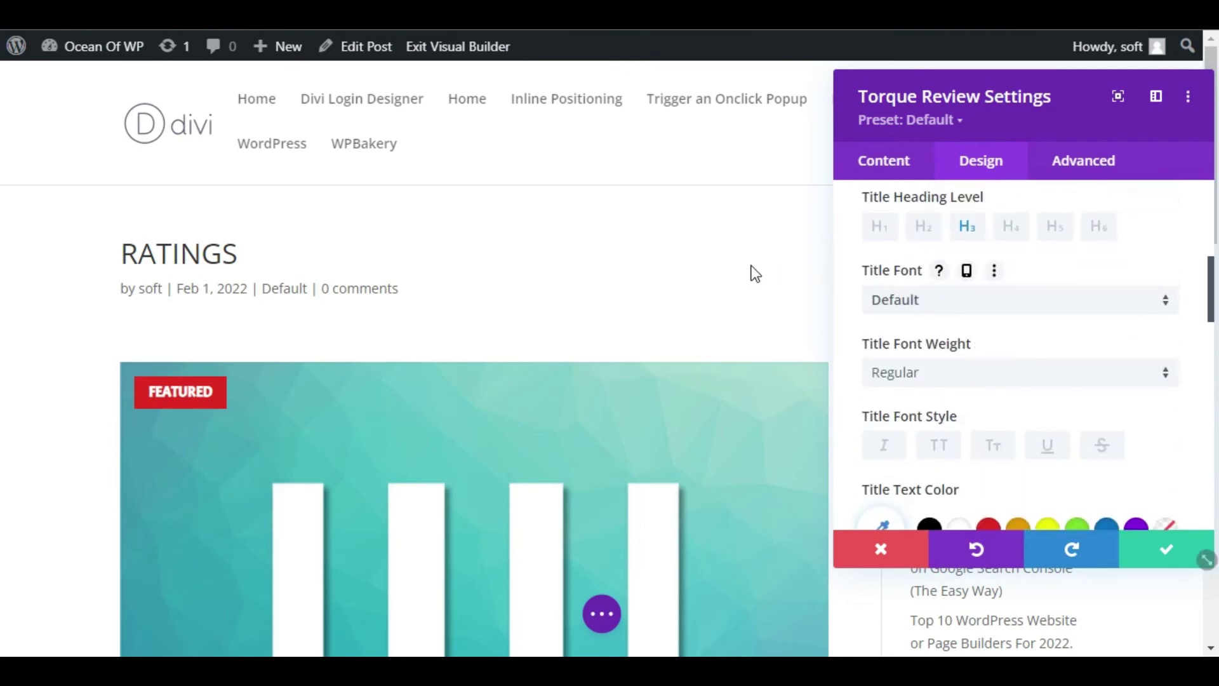
scroll(749, 266, "down", 5)
scroll(860, 288, "down", 4)
scroll(749, 272, "down", 2)
scroll(925, 295, "up", 4)
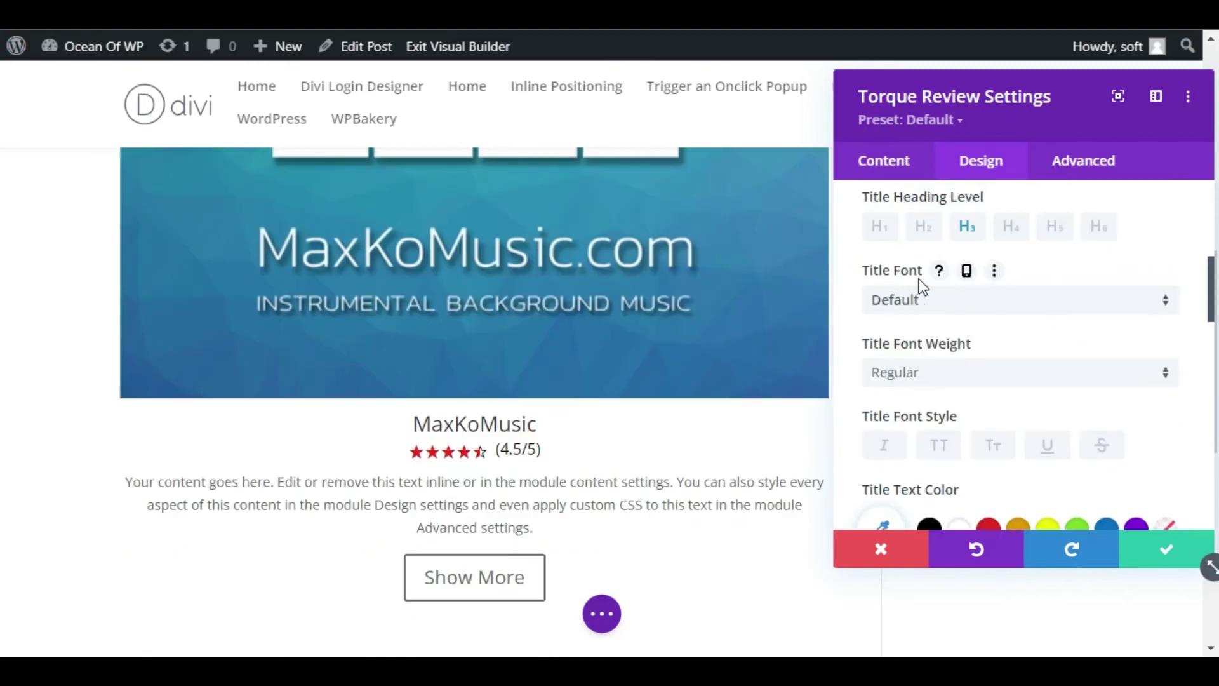
left_click(906, 307)
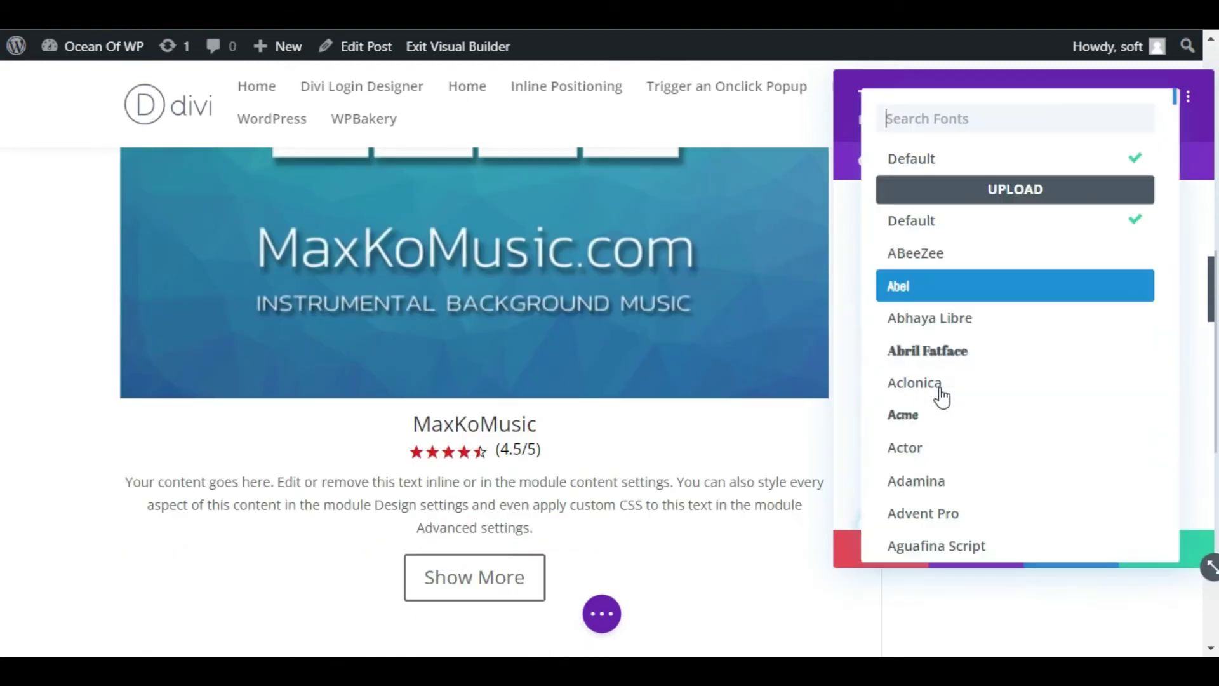
left_click(922, 283)
scroll(925, 354, "down", 2)
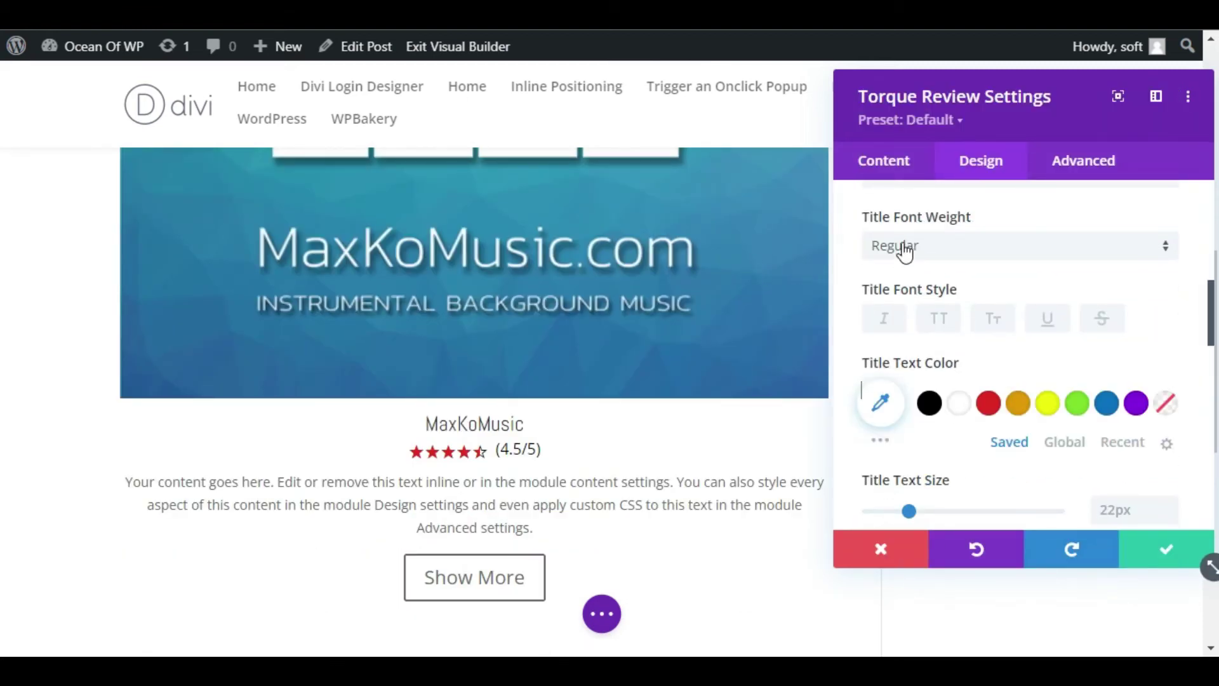
left_click(914, 248)
left_click(930, 296)
Make the title text black at 30px.
left_click(929, 403)
scroll(889, 314, "down", 2)
left_click(1121, 387)
type("30")
scroll(1002, 339, "up", 8)
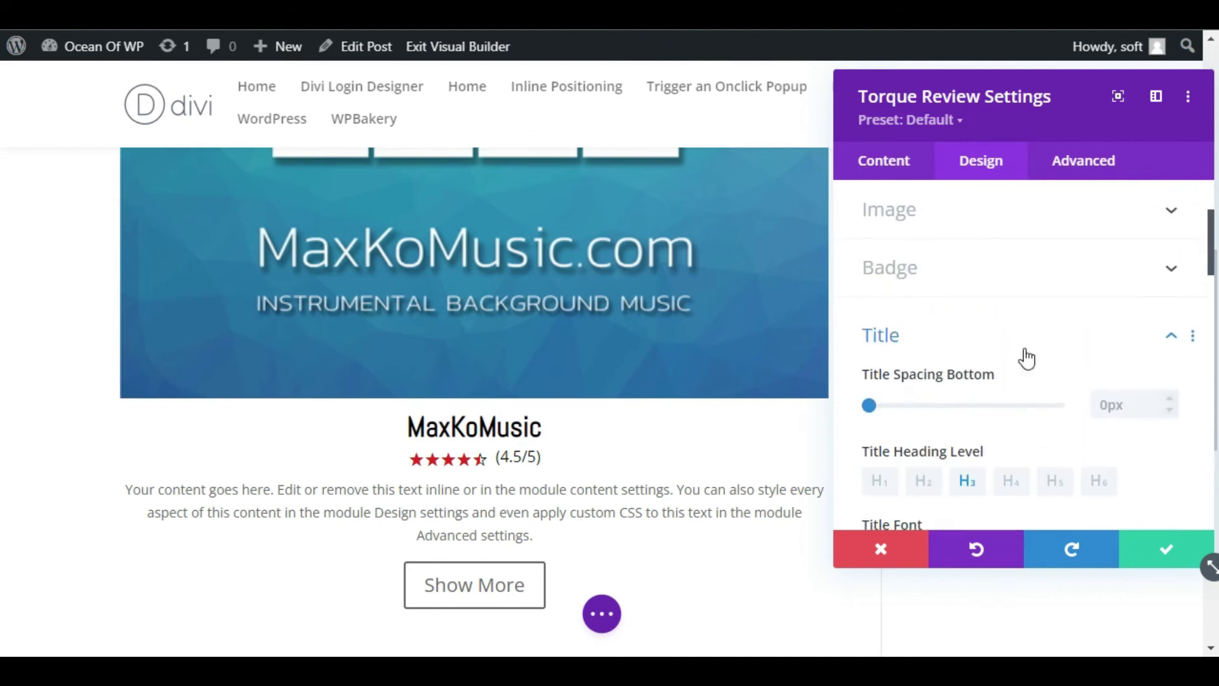
left_click(946, 317)
Set the description text to black Alata.
scroll(934, 299, "down", 1)
left_click(926, 245)
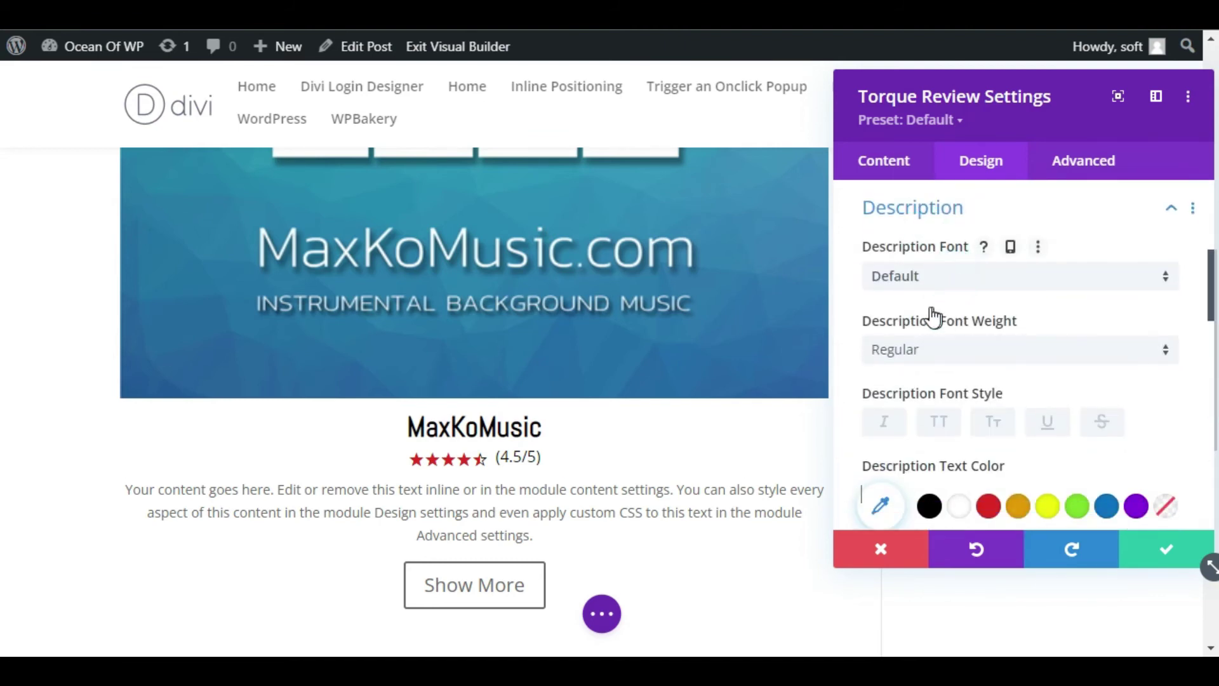
scroll(917, 319, "down", 5)
left_click(941, 325)
scroll(942, 374, "down", 4)
left_click(931, 251)
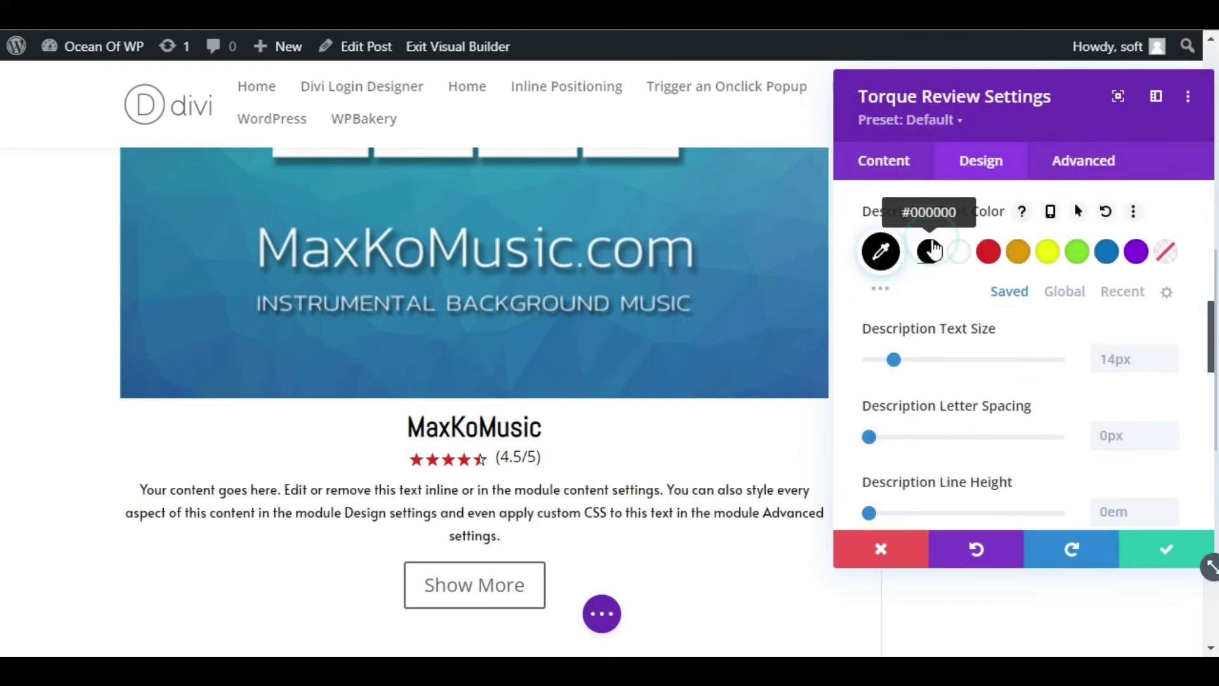
scroll(1009, 386, "up", 10)
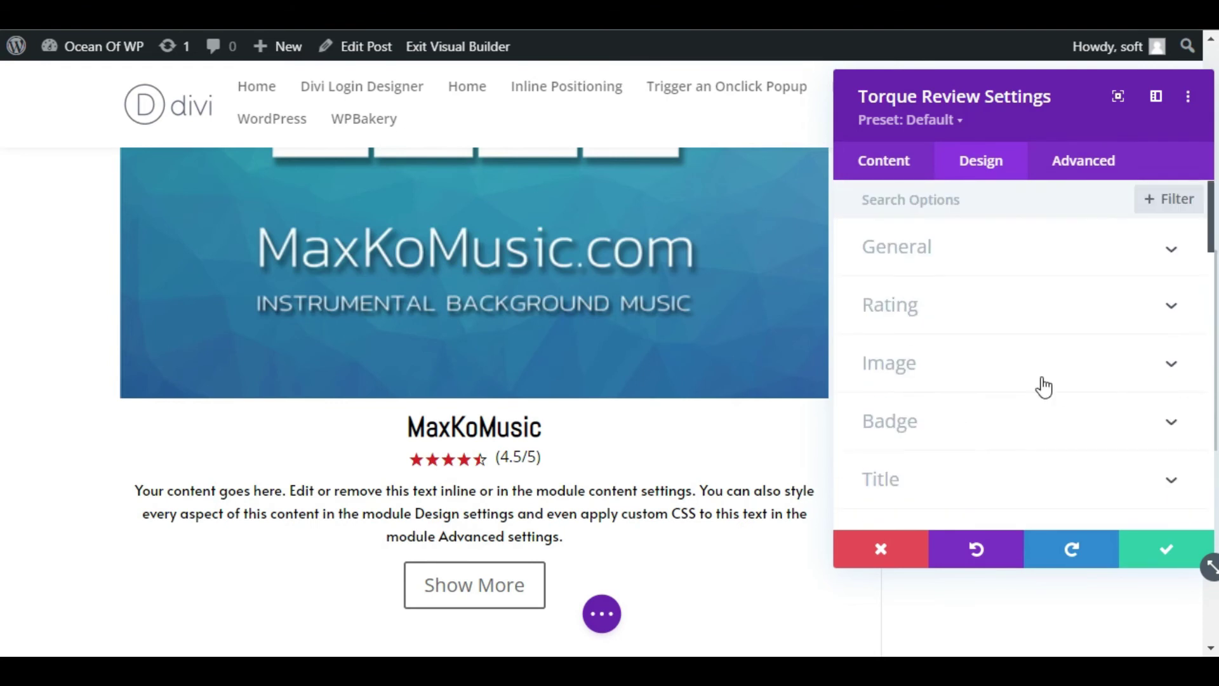
scroll(955, 389, "down", 4)
Enable custom button styles with black text and a red background.
left_click(931, 293)
scroll(889, 273, "down", 3)
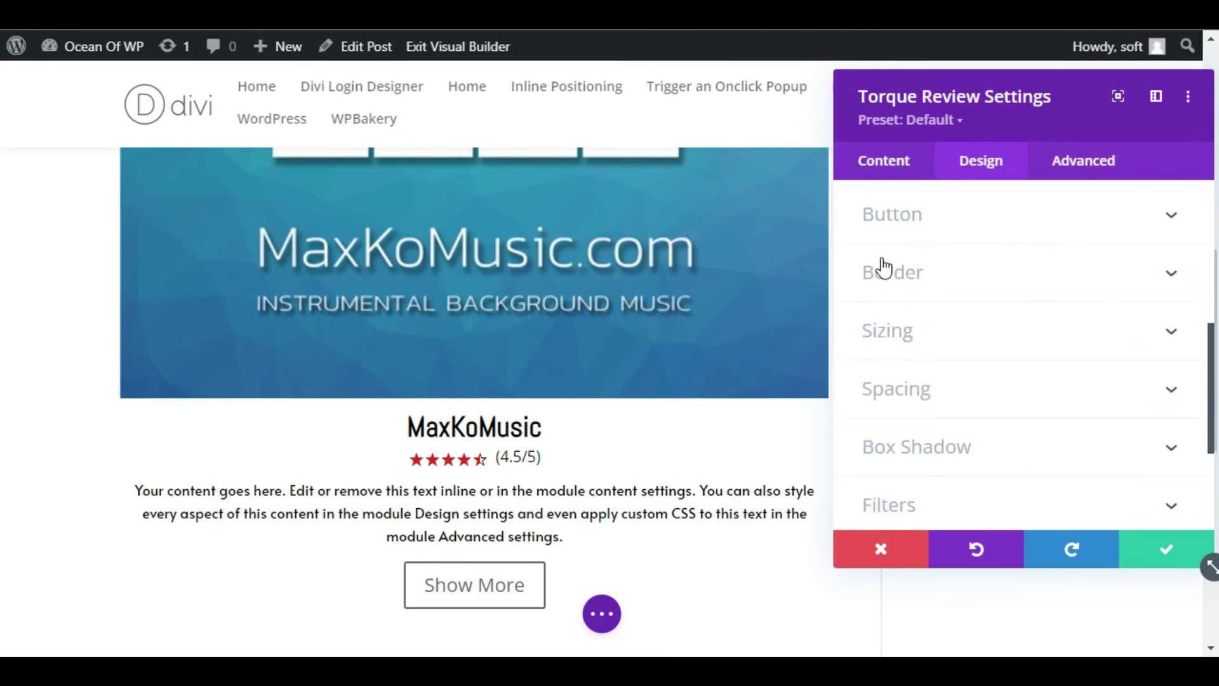
left_click(939, 212)
scroll(935, 308, "down", 2)
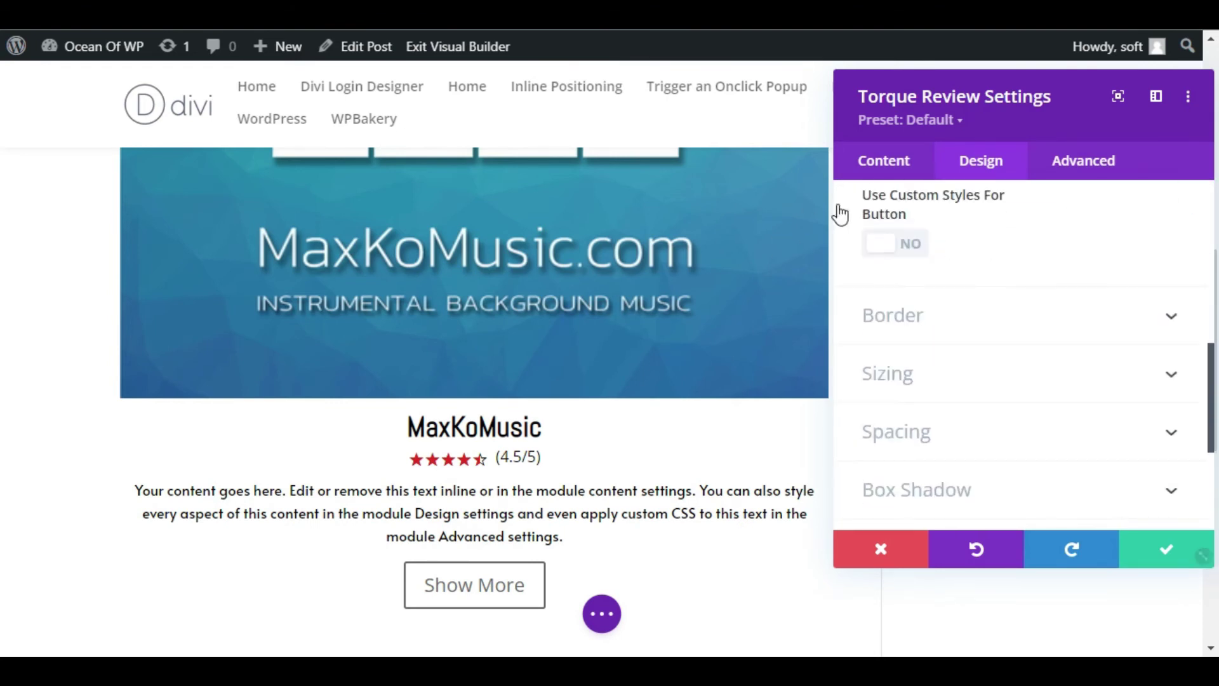
left_click(891, 243)
scroll(950, 373, "down", 2)
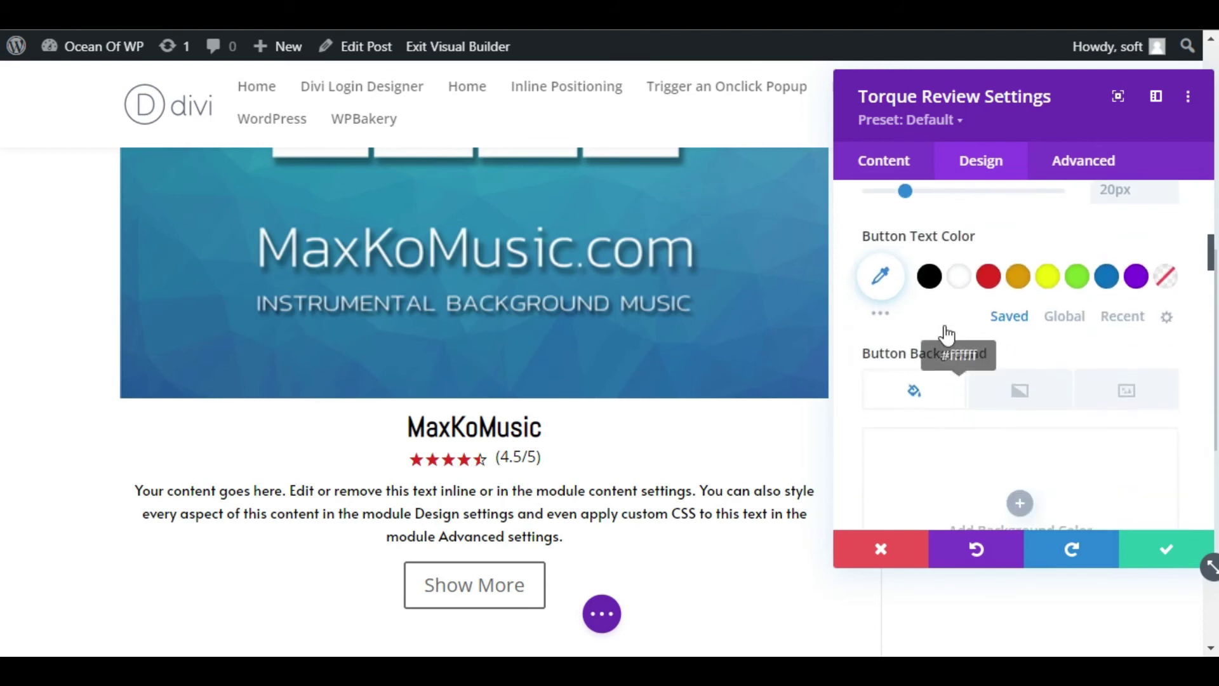
left_click(929, 276)
scroll(953, 393, "down", 4)
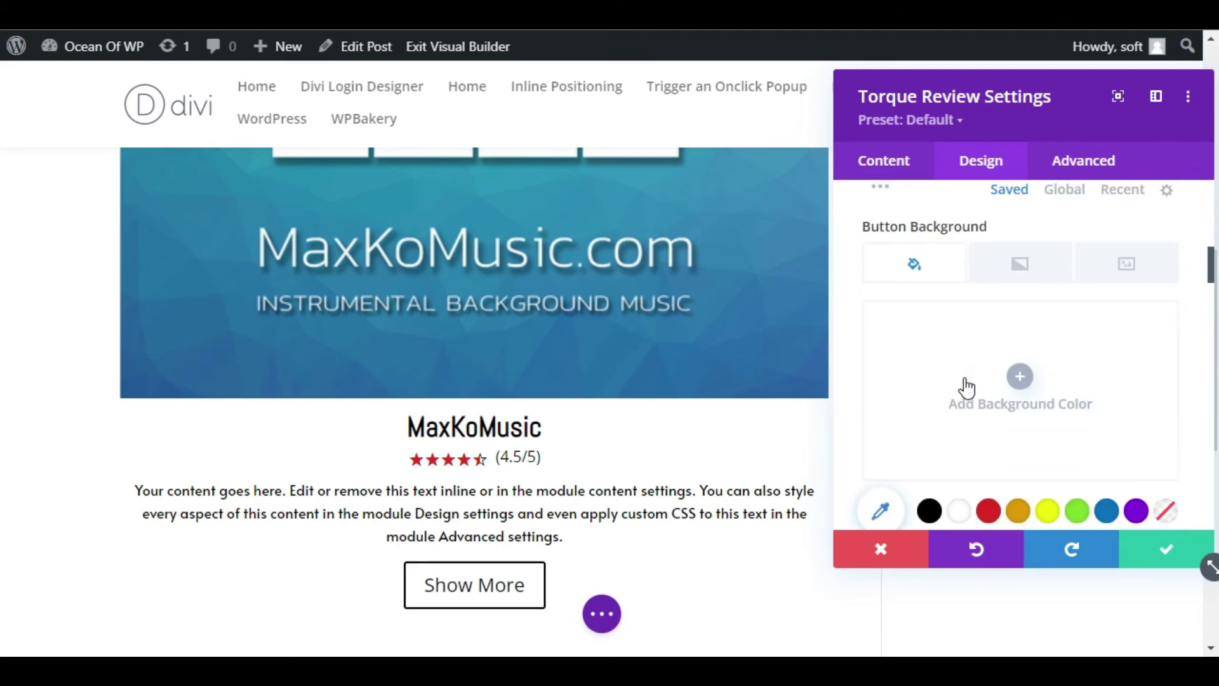
left_click(1018, 384)
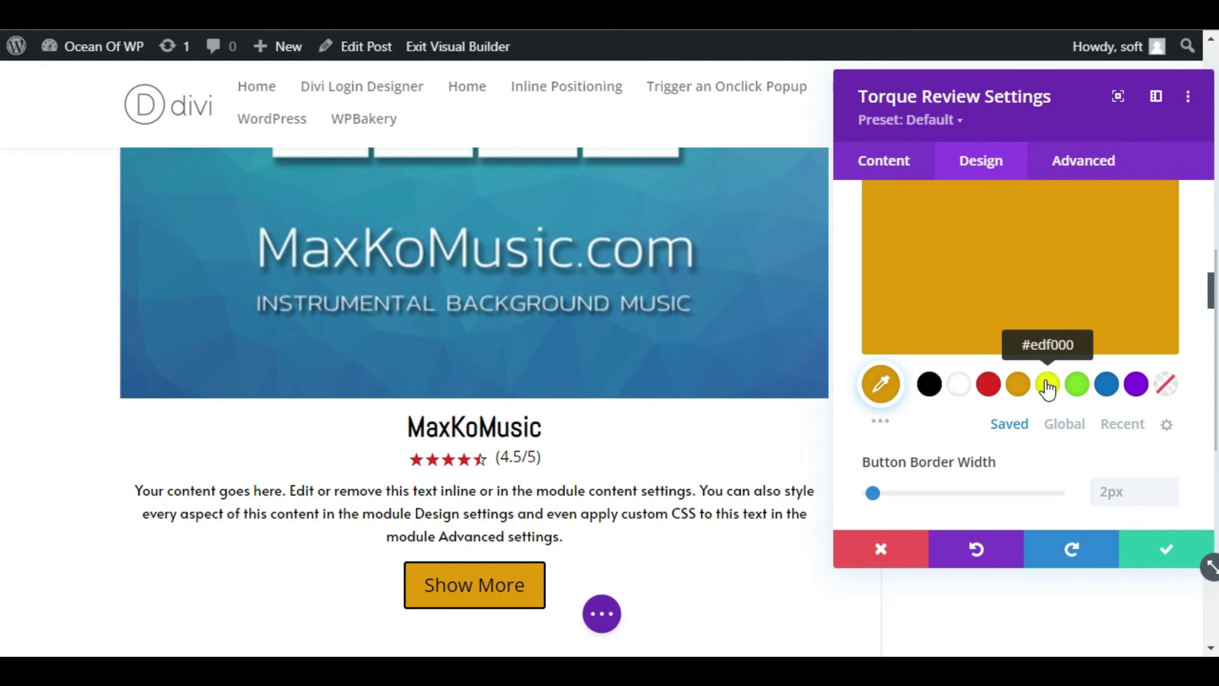
left_click(989, 384)
Save and close the review card settings and bring up the page's publish options.
scroll(1037, 389, "down", 1)
scroll(1033, 383, "down", 1)
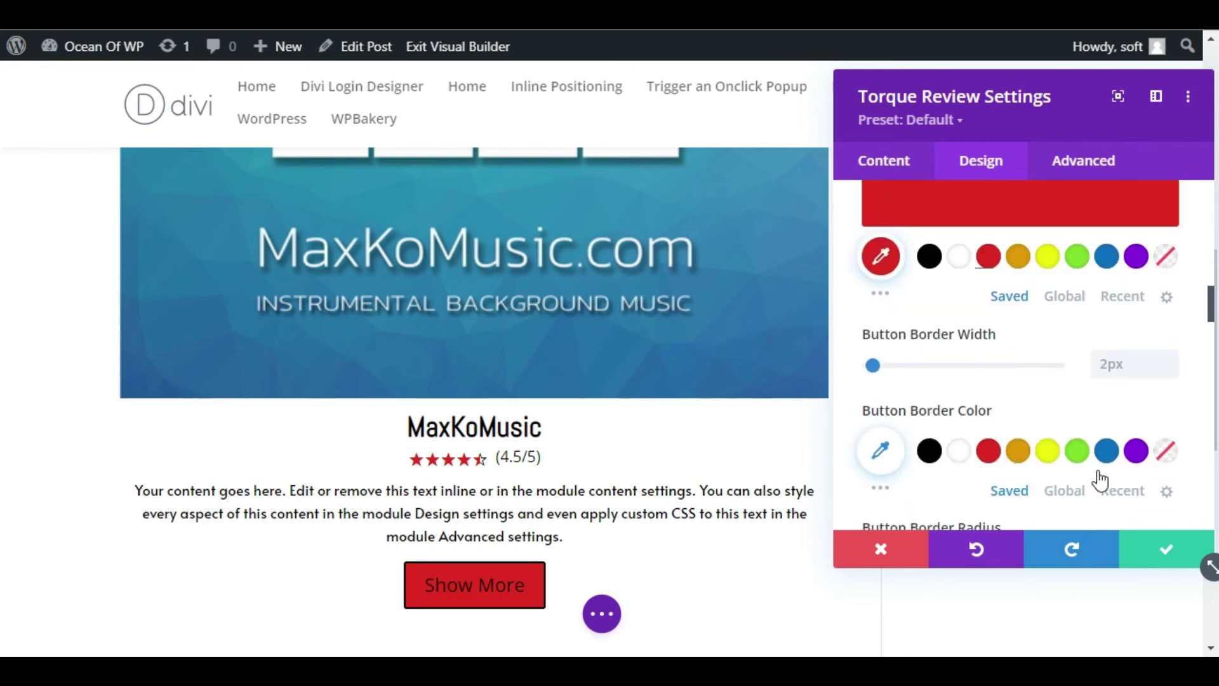
left_click(1143, 550)
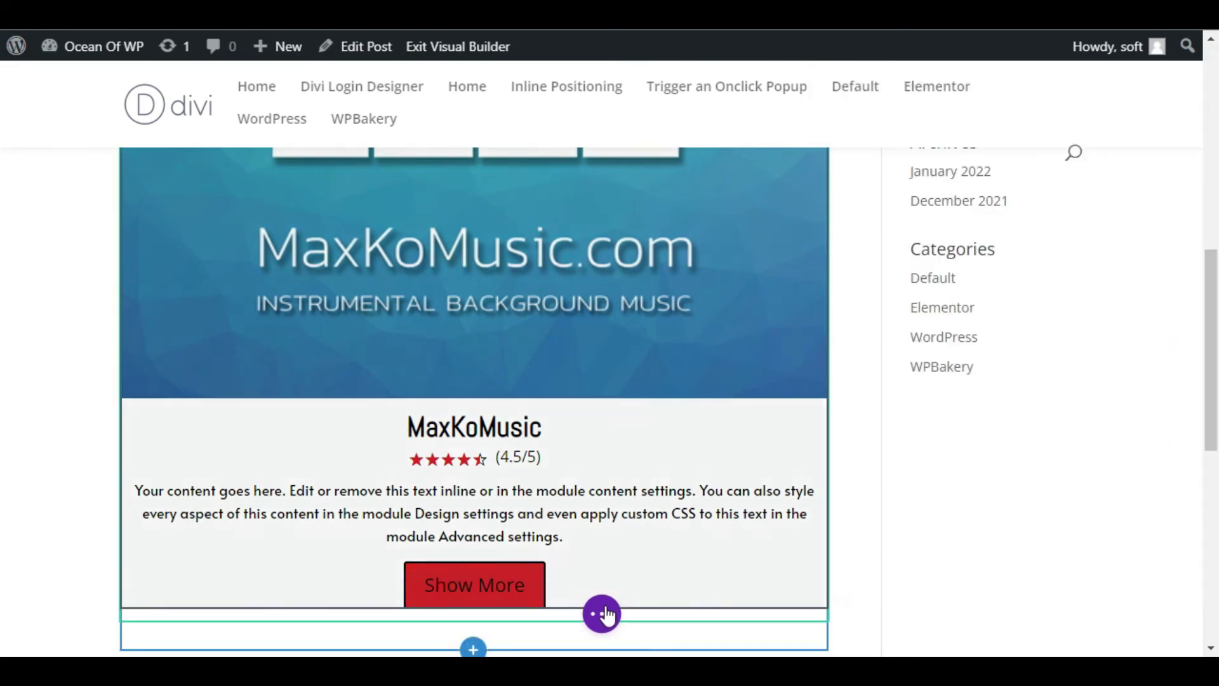
left_click(601, 613)
Publish the Ratings post and scroll the live page to inspect the MaxKoMusic review card.
left_click(1123, 619)
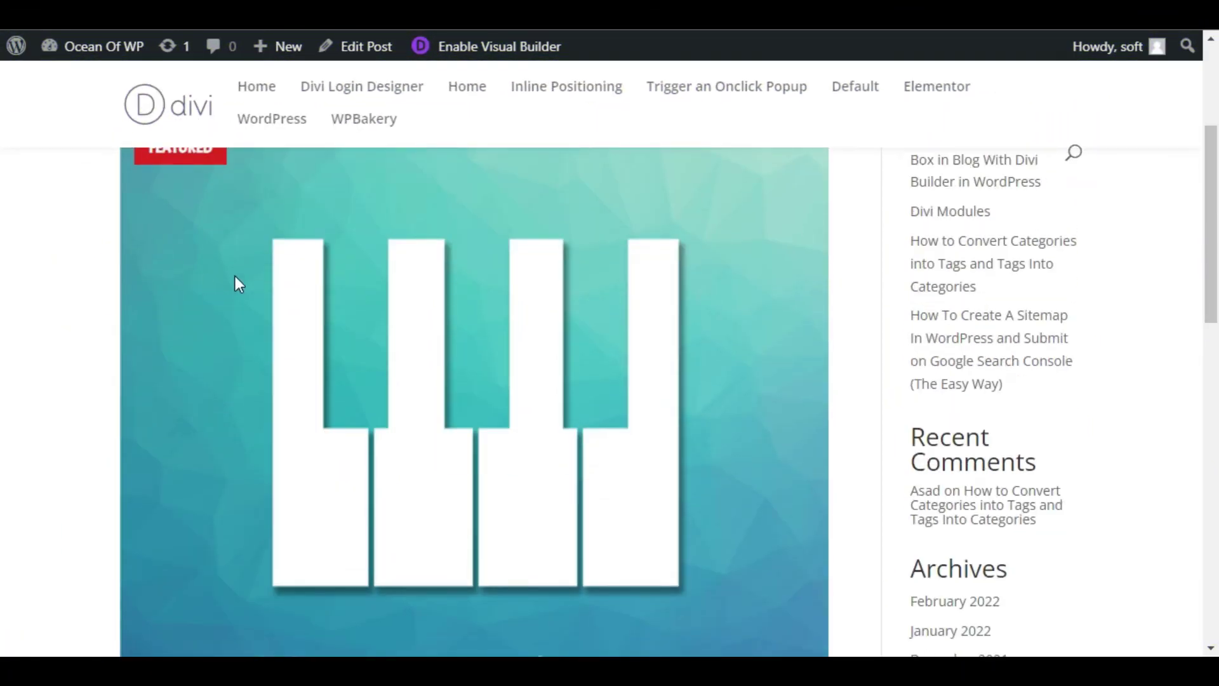
scroll(239, 287, "down", 8)
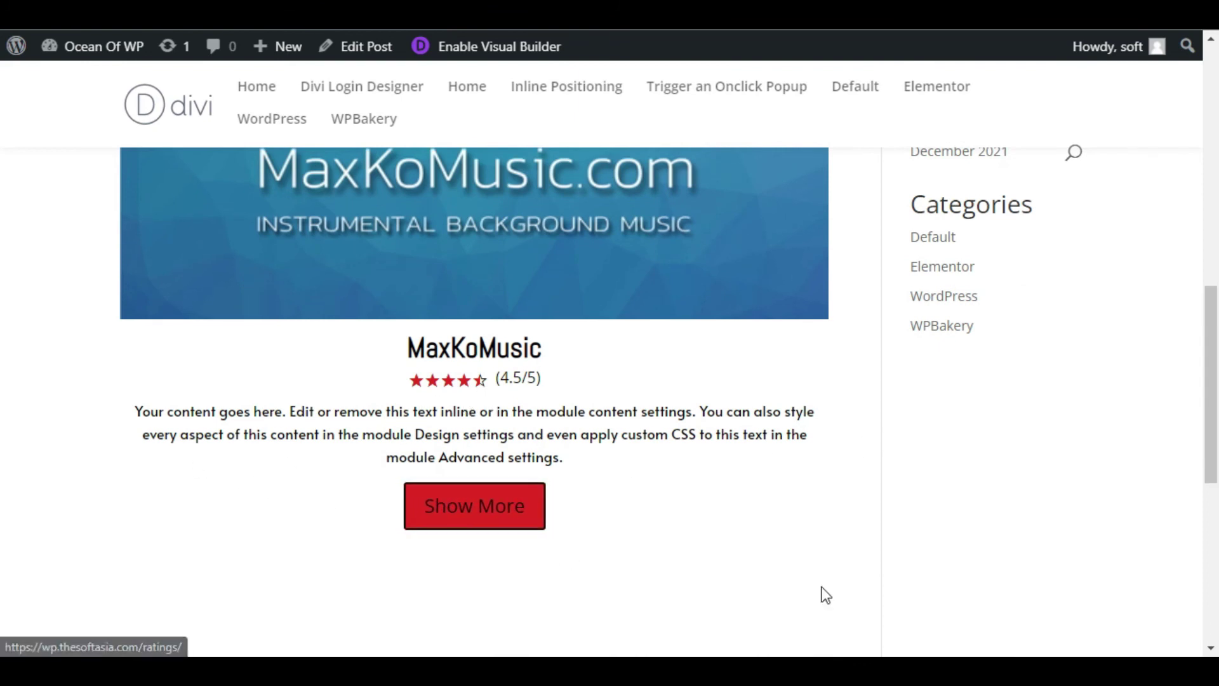
scroll(822, 593, "up", 2)
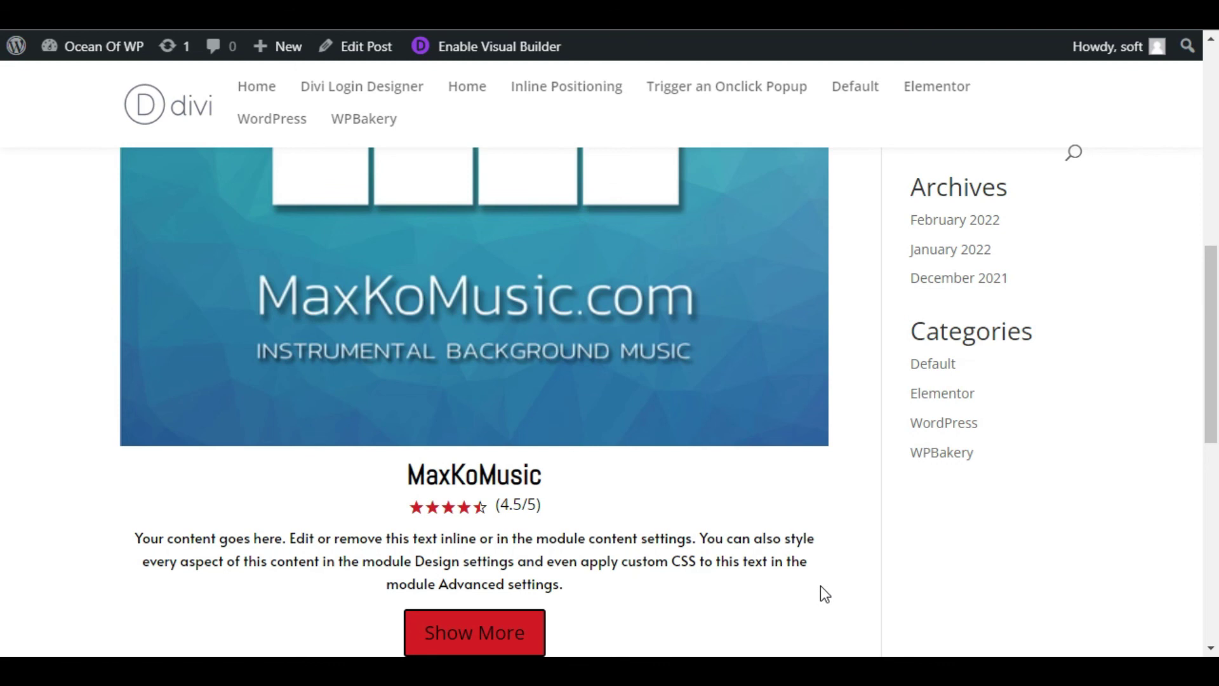